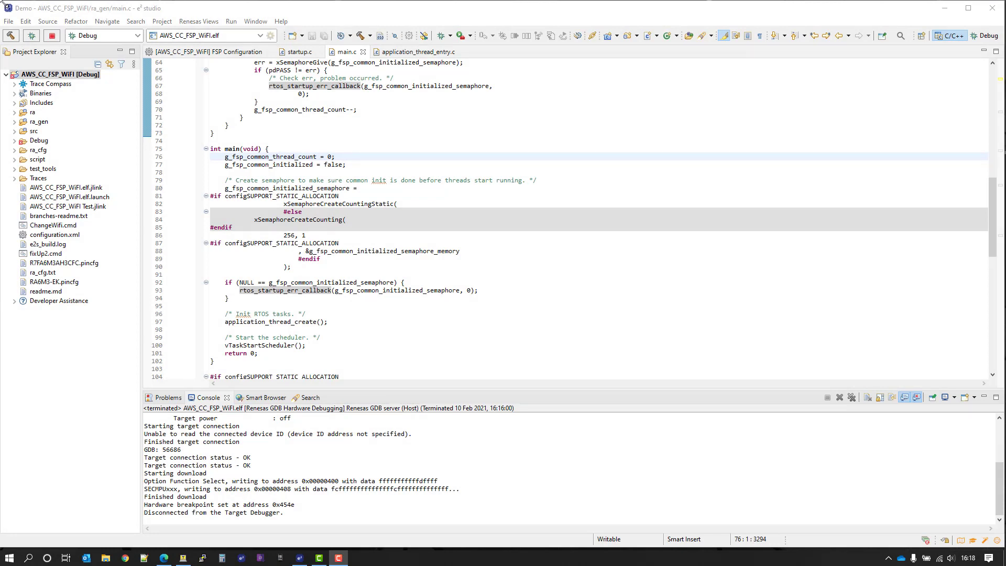
Start a debug session for the AWS_CC_FSP_WiFI project, and bring up the AWS IoT Things page below the serial terminal
{"action": "left_click", "coordinate": [44, 77]}
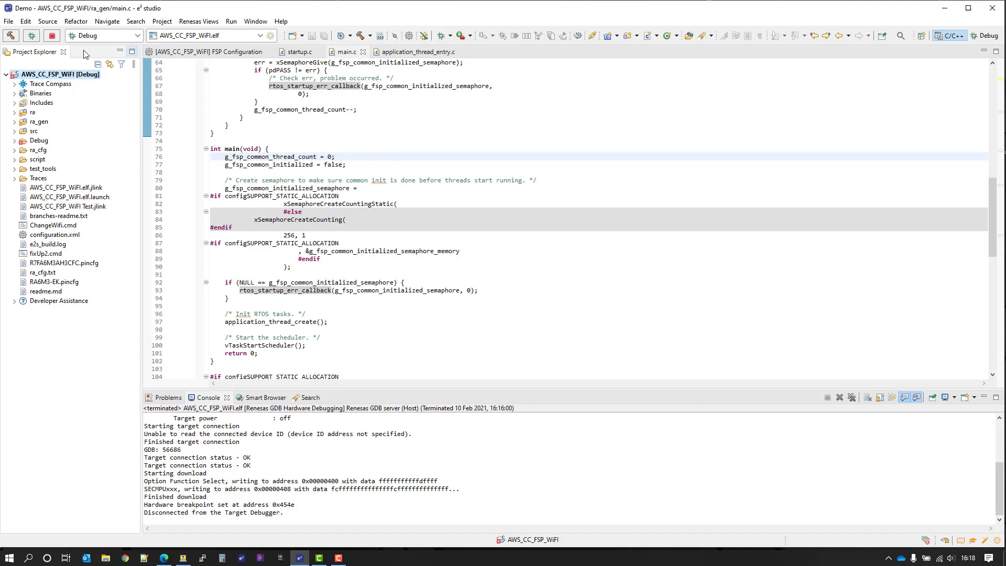
{"action": "left_click", "coordinate": [31, 35]}
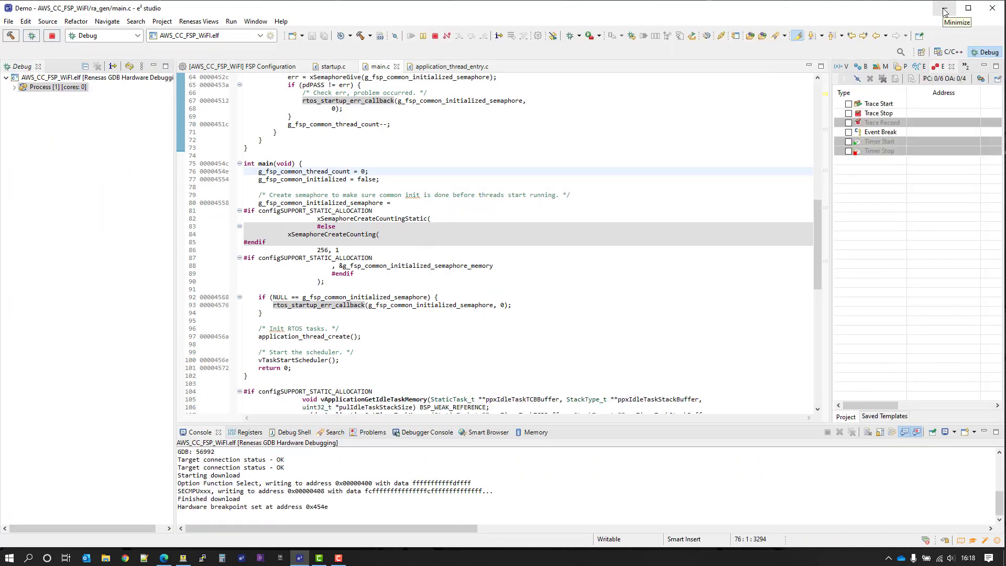
{"action": "left_click", "coordinate": [945, 12]}
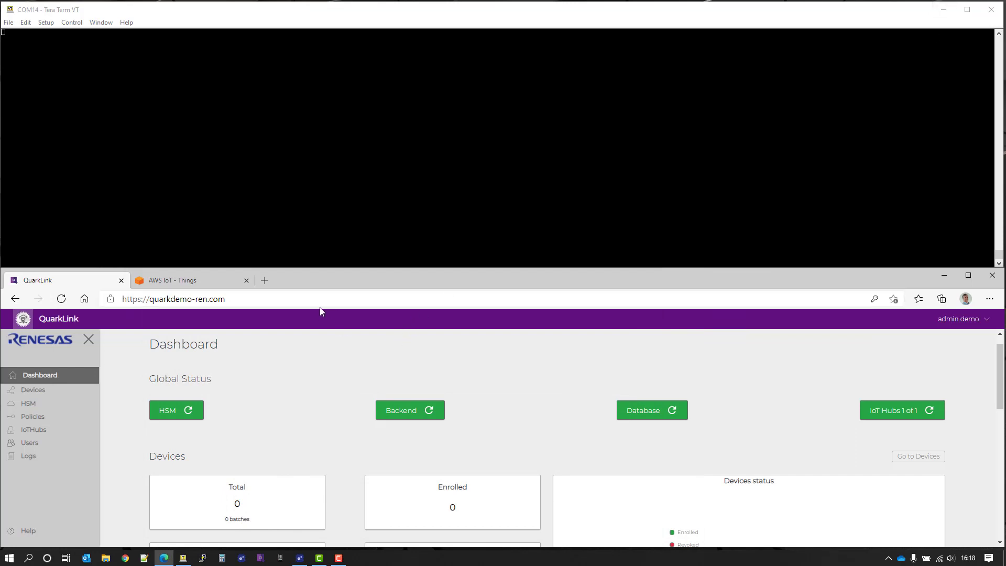
{"action": "left_click", "coordinate": [106, 11]}
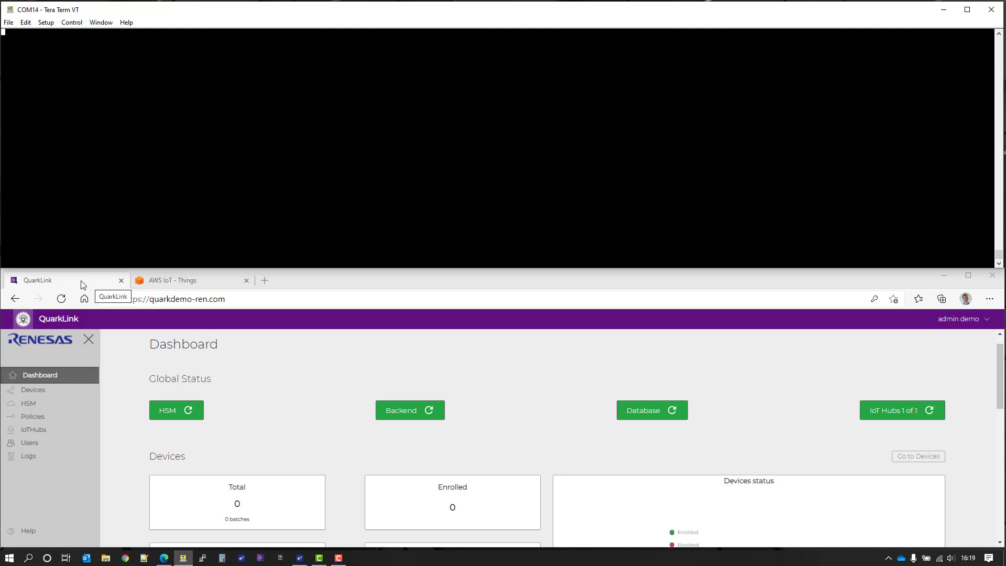
{"action": "left_click", "coordinate": [183, 285]}
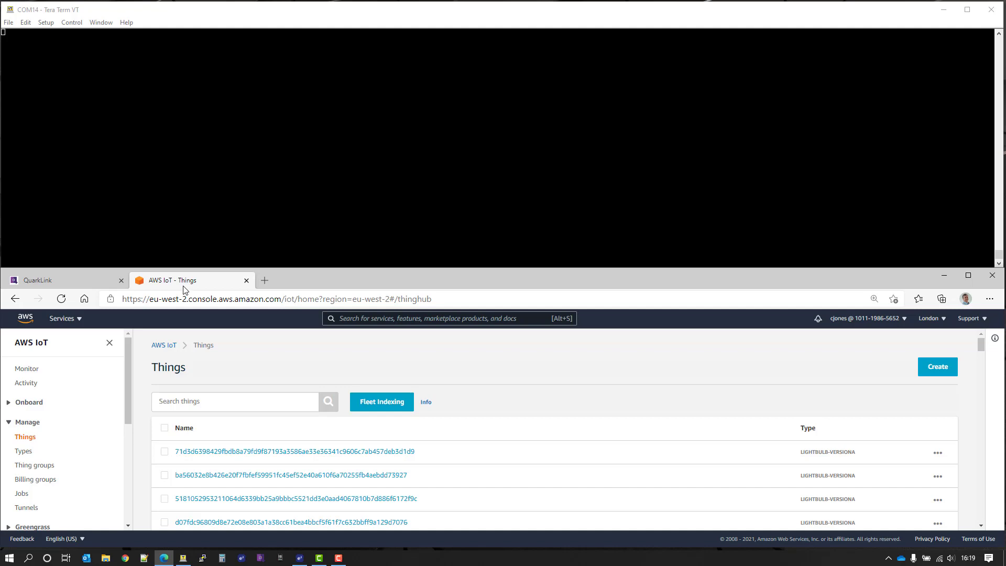
Return to e² studio, shrink its window to fit below the terminal, and resume the firmware past the startup and main() breakpoints
{"action": "left_click", "coordinate": [299, 558]}
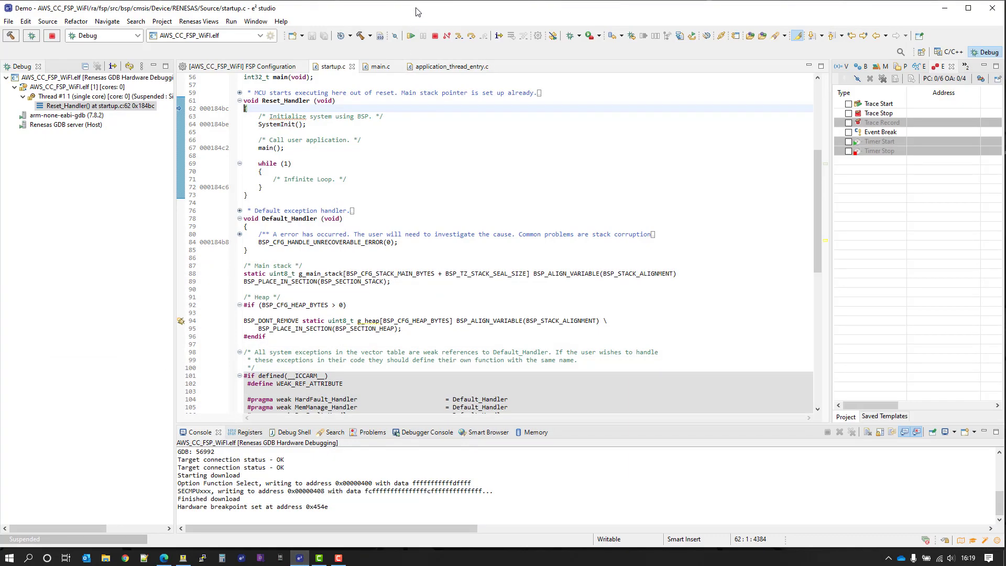
{"action": "left_click_drag", "start_coordinate": [418, 6], "coordinate": [410, 268]}
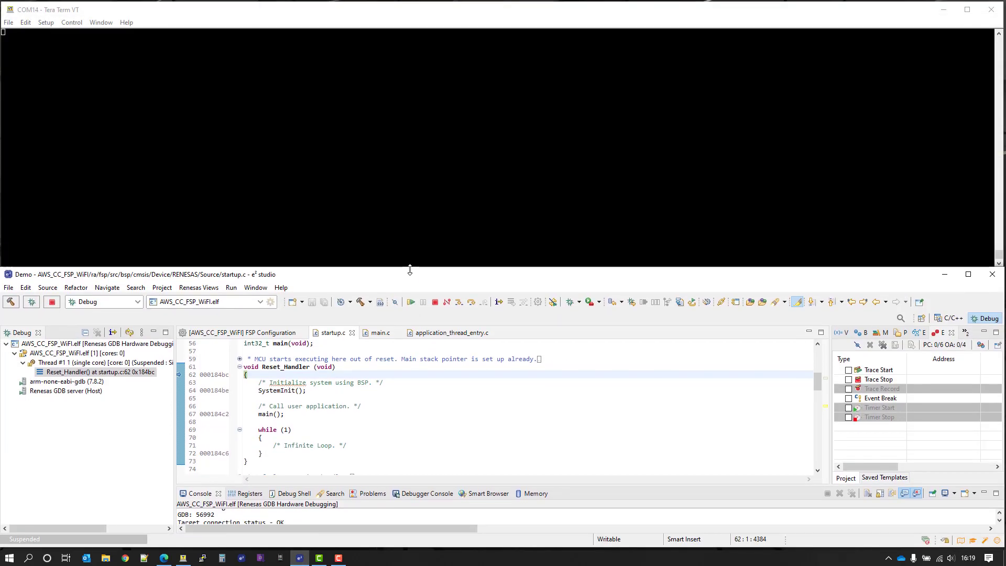
{"action": "left_click", "coordinate": [414, 303]}
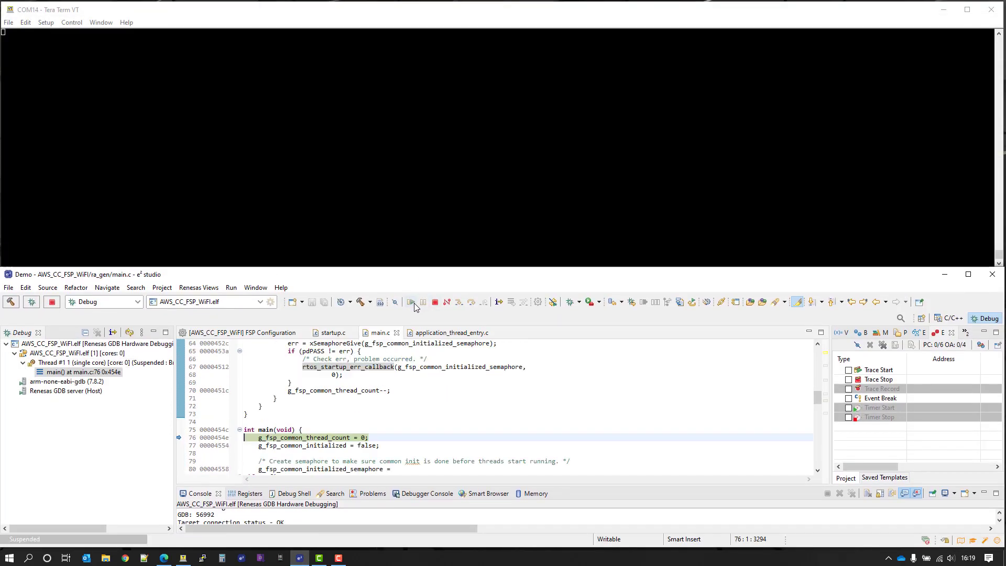
{"action": "left_click", "coordinate": [414, 303]}
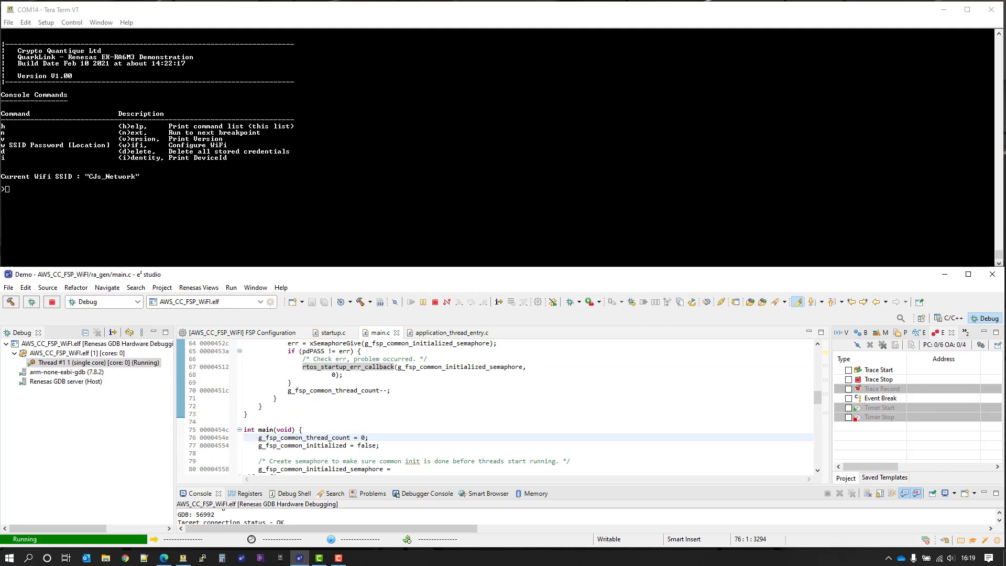
{"action": "left_click", "coordinate": [946, 274]}
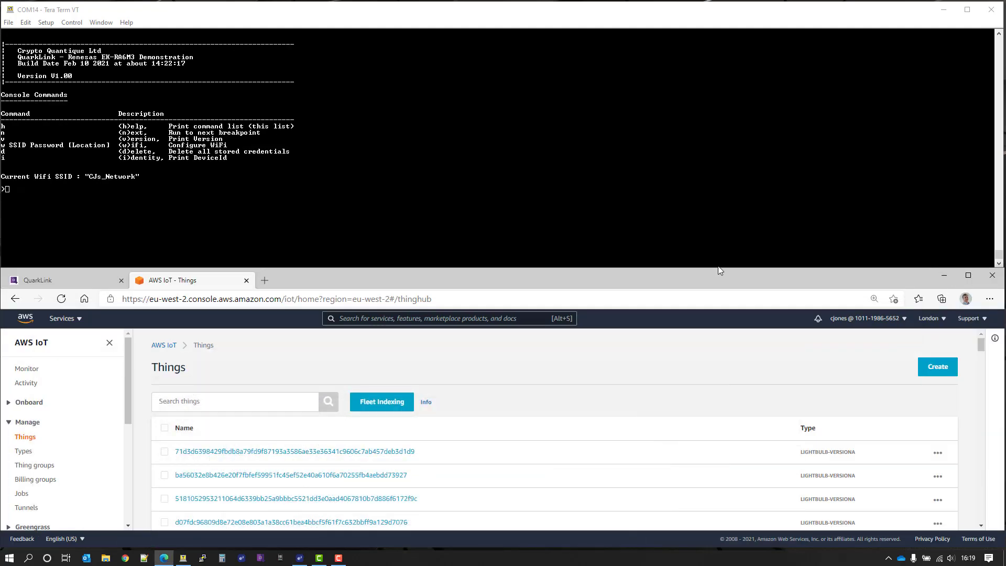
In the Tera Term console, request the device identity with command i and run to the next breakpoint with n
{"action": "left_click", "coordinate": [142, 13]}
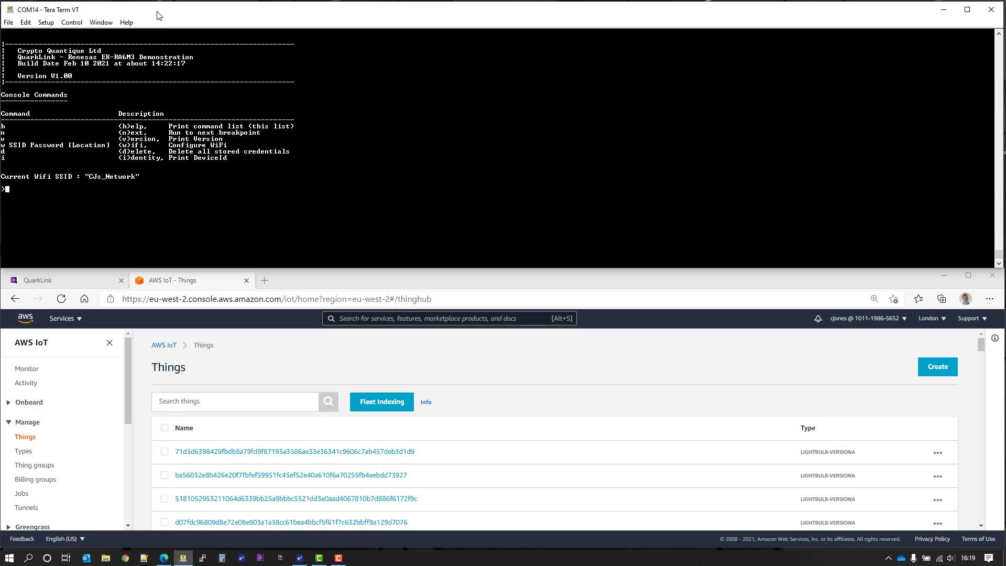
{"action": "type", "text": "i"}
{"action": "key", "text": "Return"}
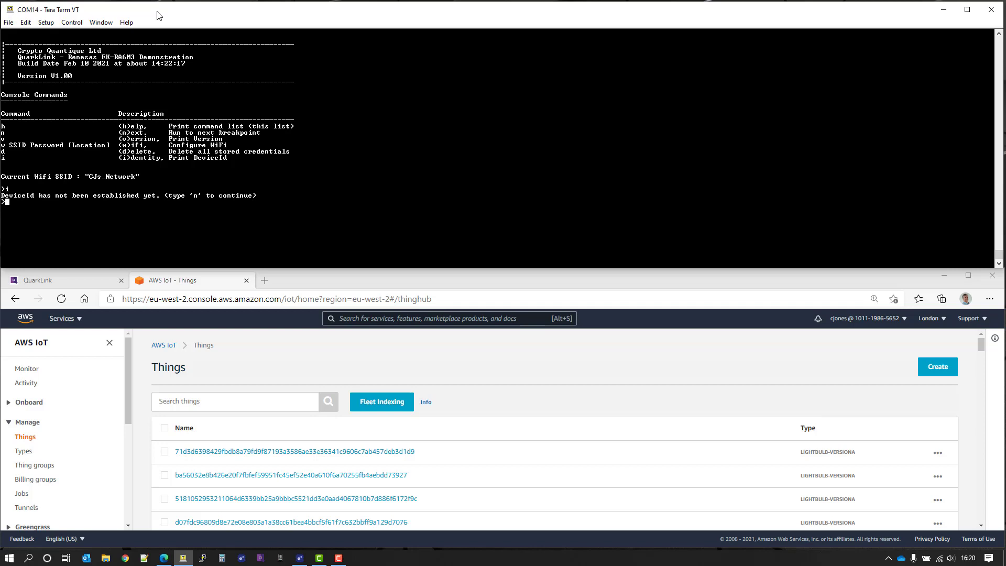
{"action": "type", "text": "n"}
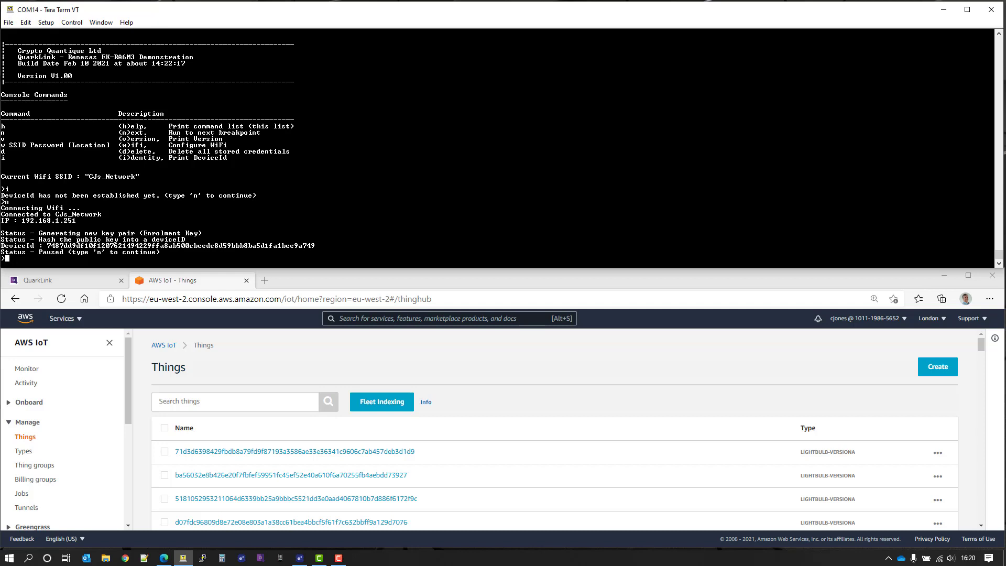
Copy the generated DeviceId from the terminal and review the device statistics on the QuarkLink dashboard in the browser
{"action": "double_click", "coordinate": [181, 246]}
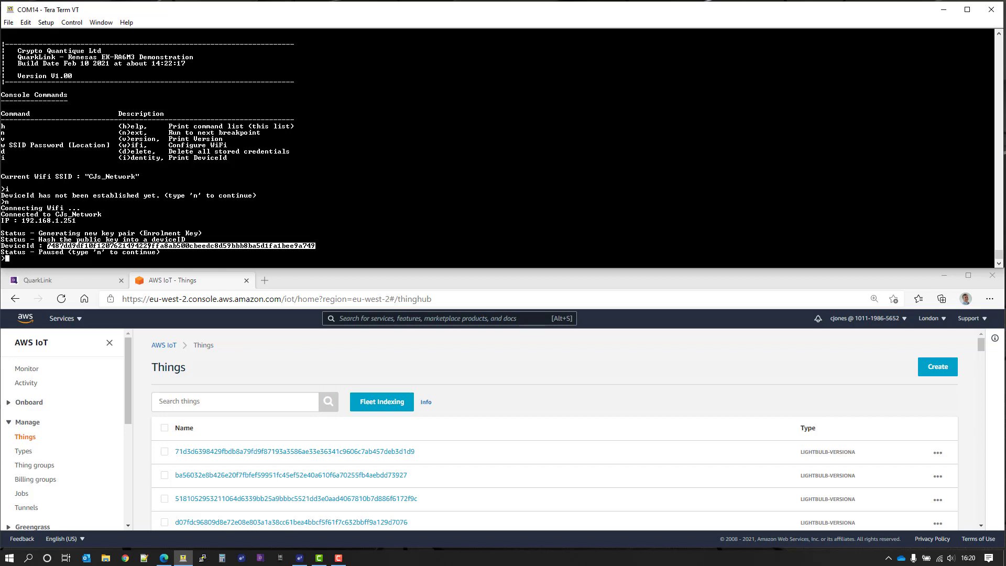
{"action": "left_click", "coordinate": [70, 284]}
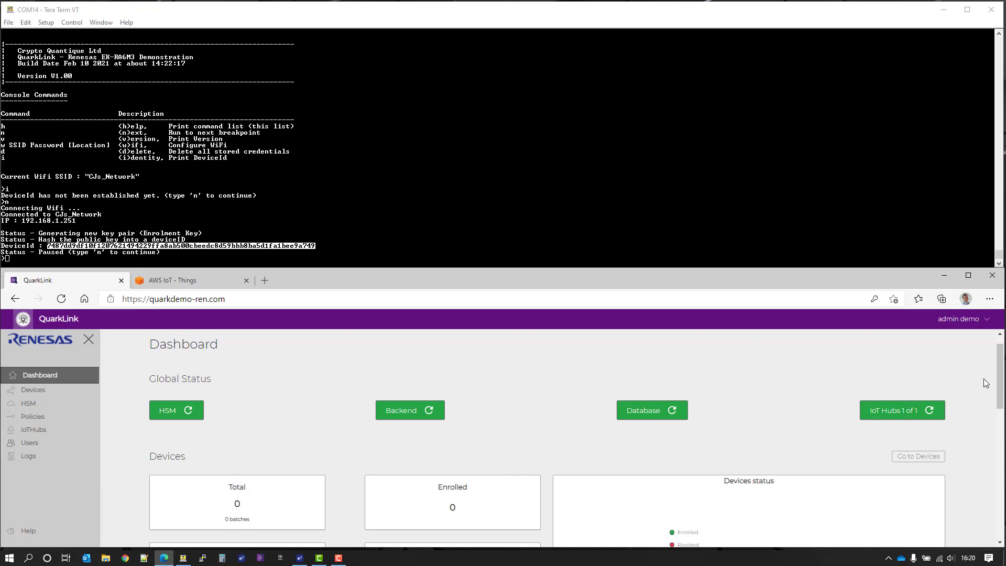
{"action": "left_click_drag", "start_coordinate": [1000, 375], "coordinate": [1002, 401]}
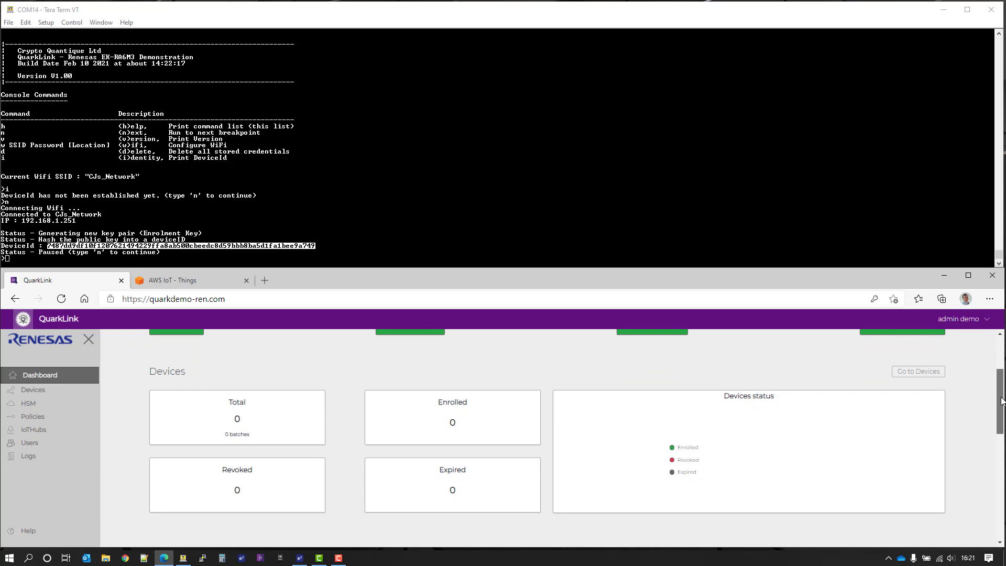
{"action": "left_click_drag", "start_coordinate": [1002, 402], "coordinate": [1001, 370]}
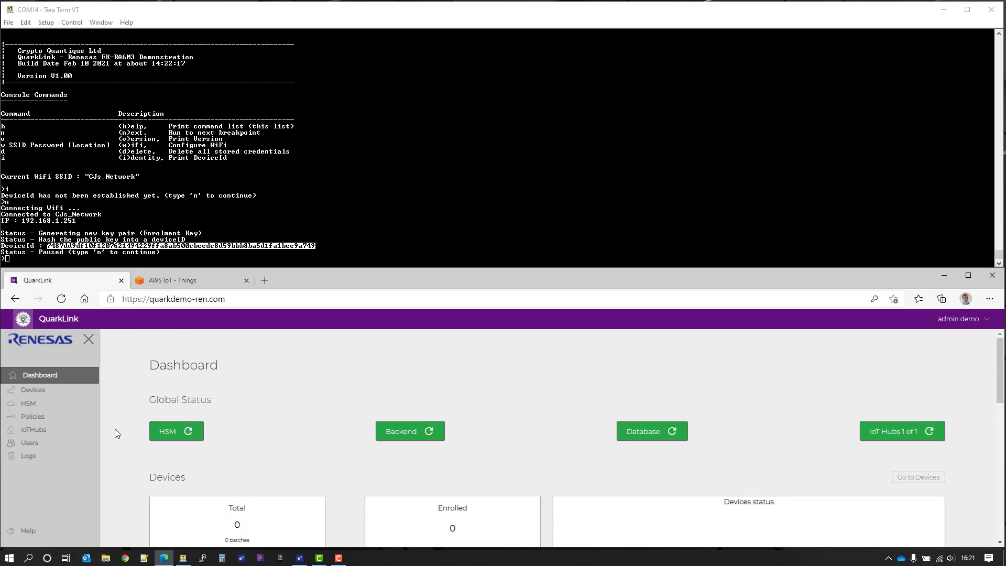
Start a new QuarkLink device batch named Renesas_Demo and assign it the RenesasAWS_Demo policy
{"action": "left_click", "coordinate": [27, 391]}
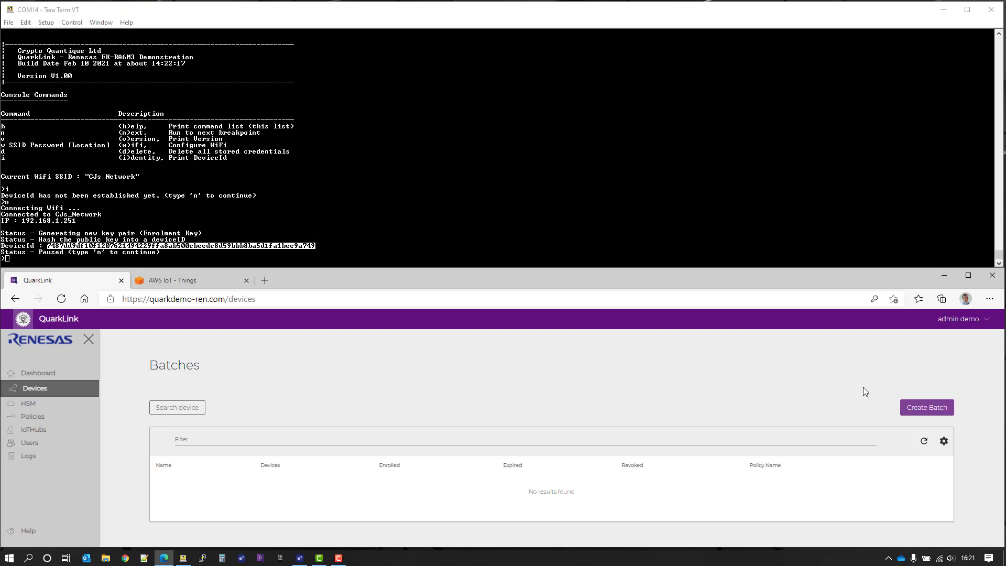
{"action": "left_click", "coordinate": [926, 408]}
{"action": "left_click", "coordinate": [146, 394]}
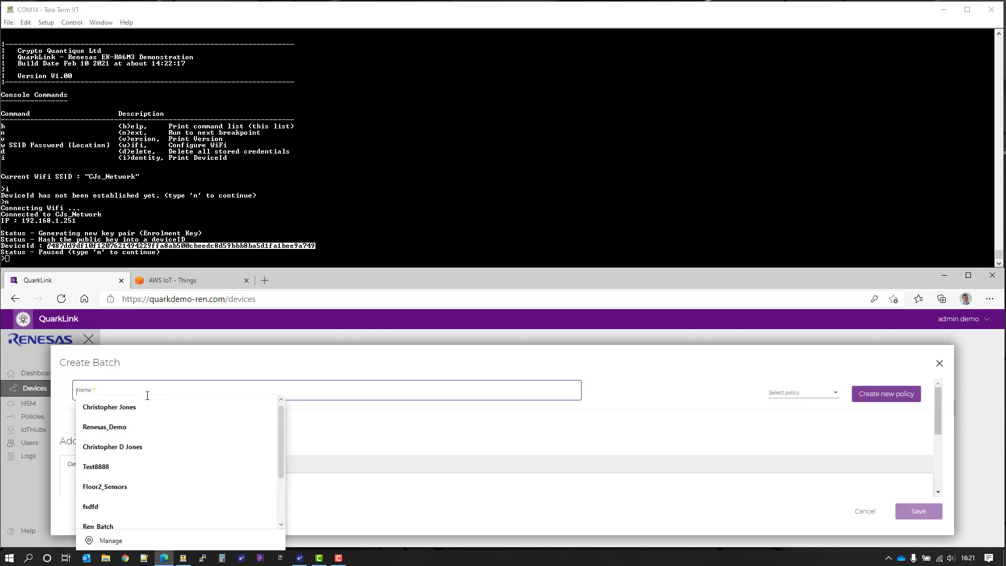
{"action": "left_click", "coordinate": [146, 426]}
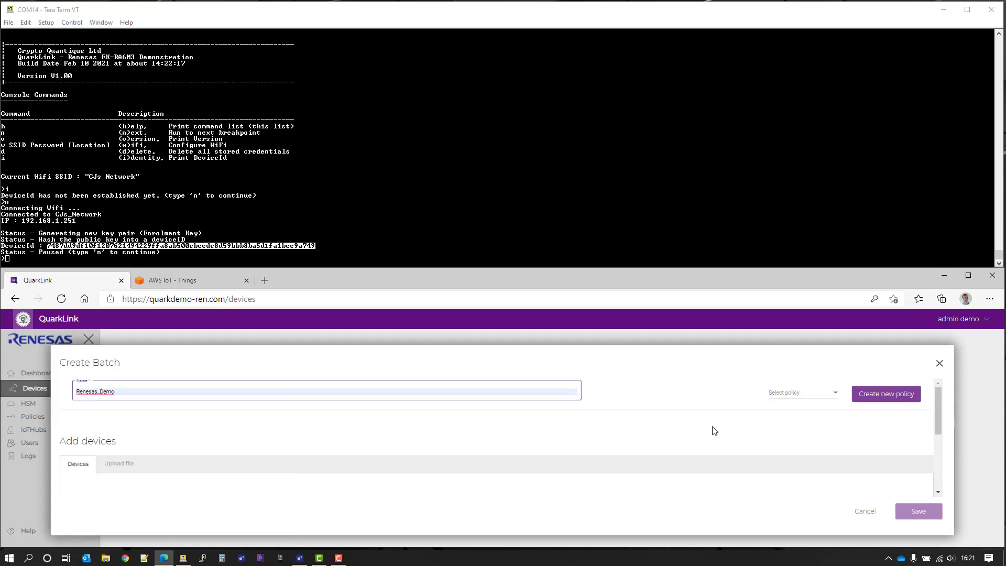
{"action": "left_click", "coordinate": [830, 397]}
{"action": "left_click", "coordinate": [799, 396]}
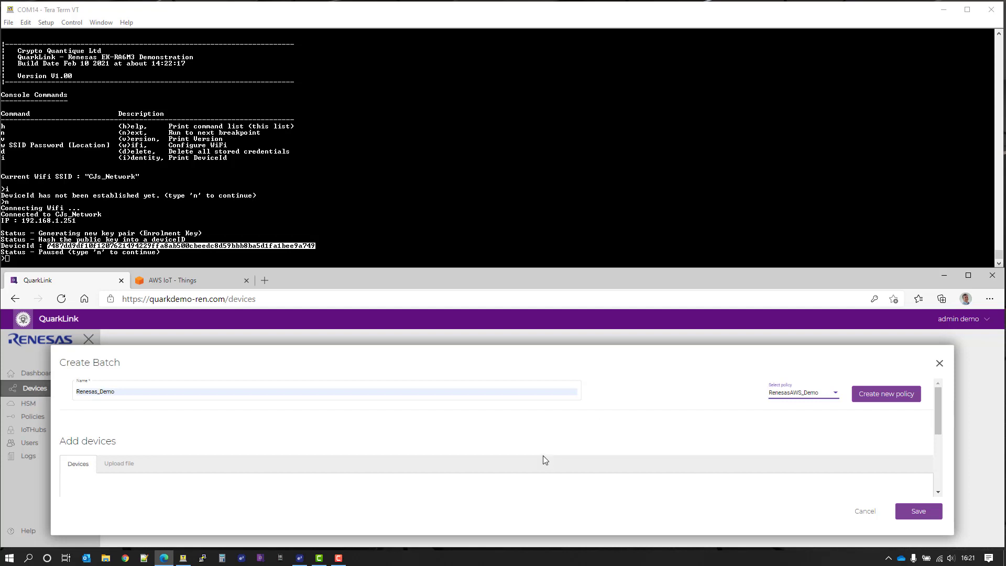
Add the copied device ID to the Renesas_Demo batch and save the batch
{"action": "scroll", "coordinate": [543, 455], "scroll_direction": "down", "scroll_amount": 2}
{"action": "scroll", "coordinate": [130, 477], "scroll_direction": "down", "scroll_amount": 2}
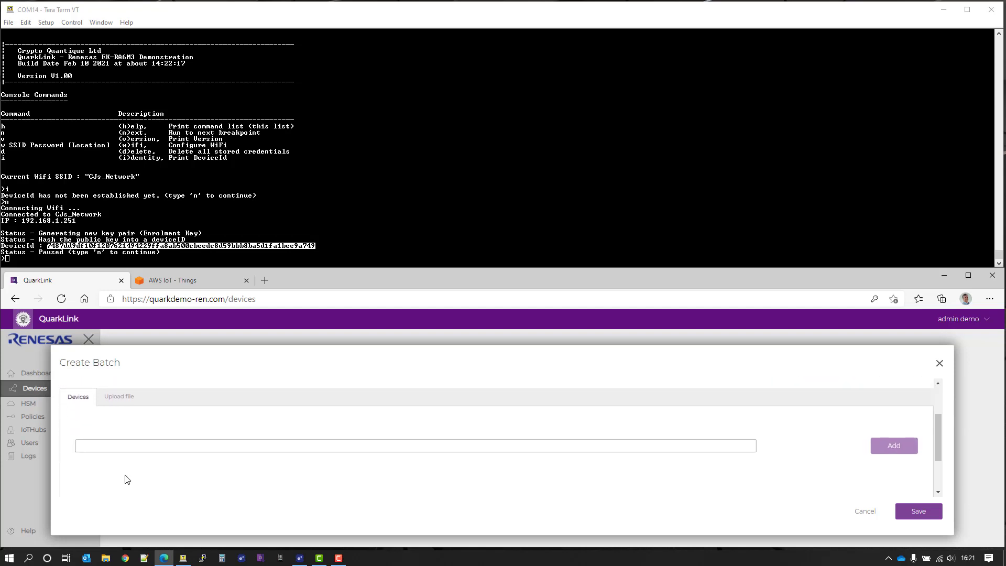
{"action": "left_click", "coordinate": [87, 424]}
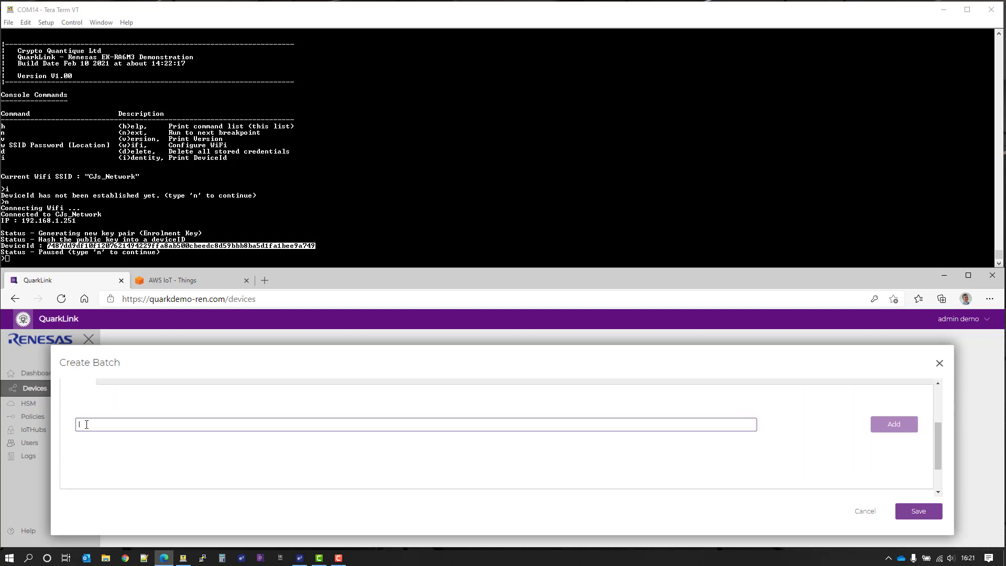
{"action": "key", "text": "ctrl+v"}
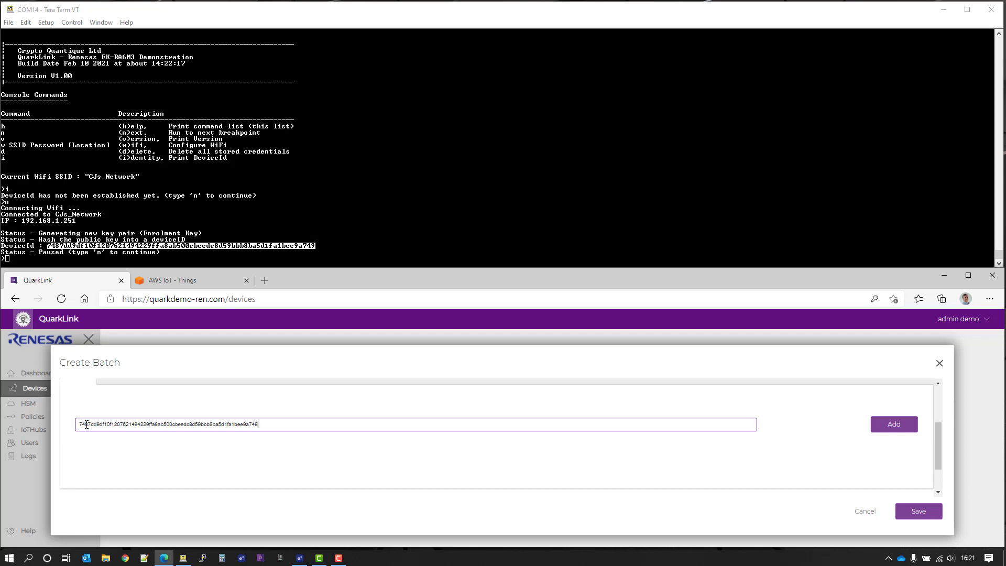
{"action": "left_click", "coordinate": [900, 429]}
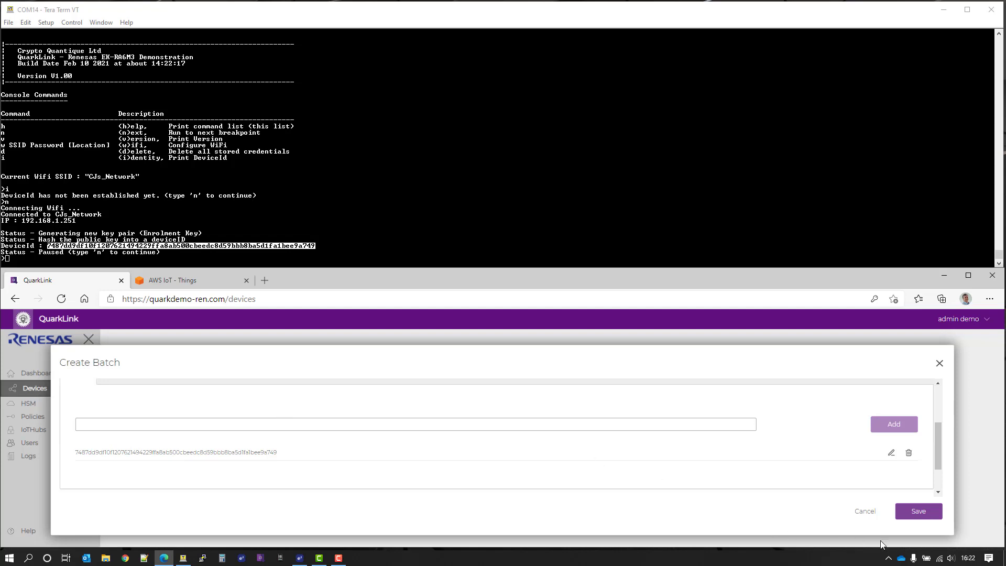
{"action": "left_click", "coordinate": [900, 511]}
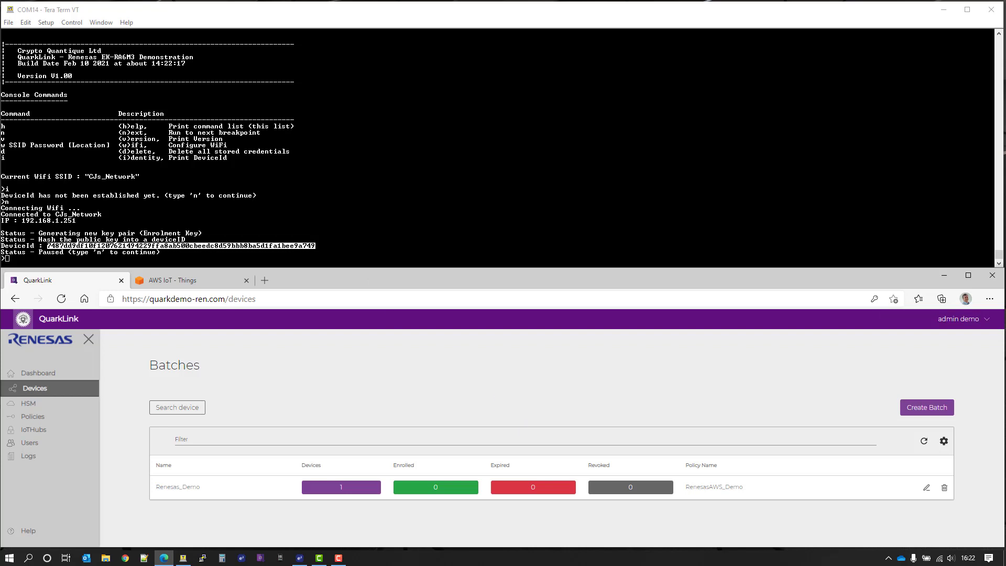
Switch to the Tera Term console and continue the firmware with command n to enrol the device onto QuarkLink
{"action": "left_click", "coordinate": [247, 13]}
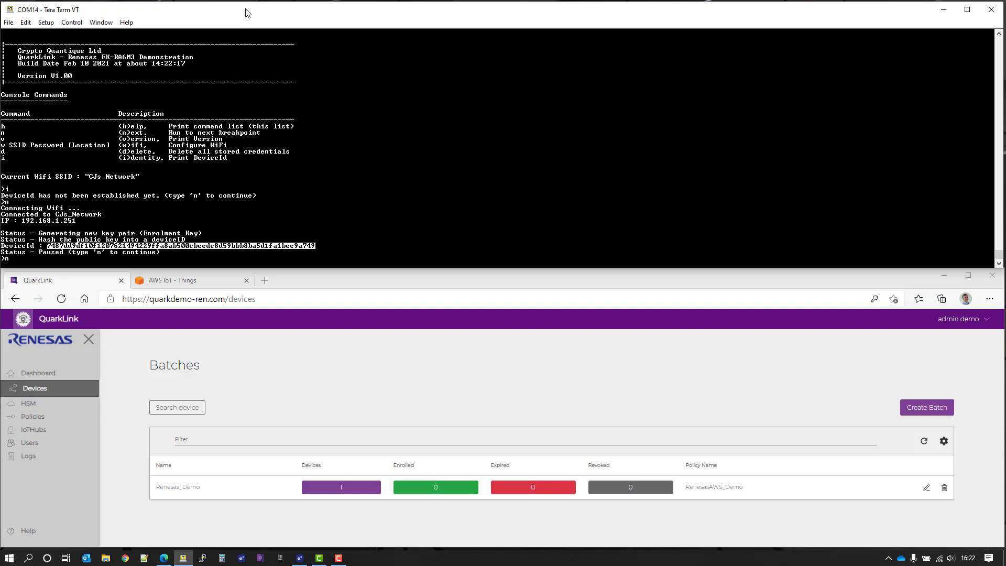
{"action": "type", "text": "n"}
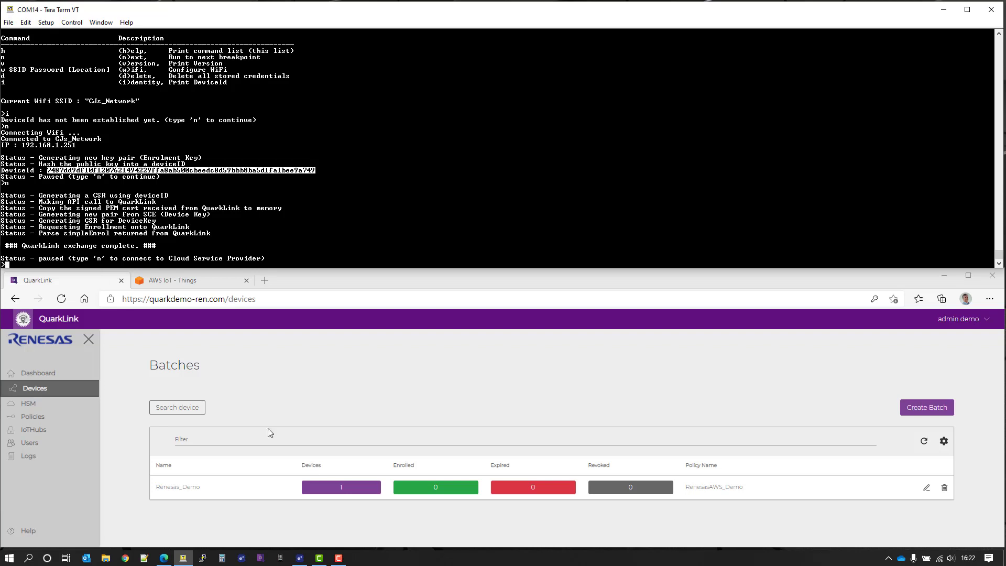
Check the device status and PEM certificate of the device in QuarkLink's Renesas_Demo batch, and close the details
{"action": "left_click", "coordinate": [332, 493]}
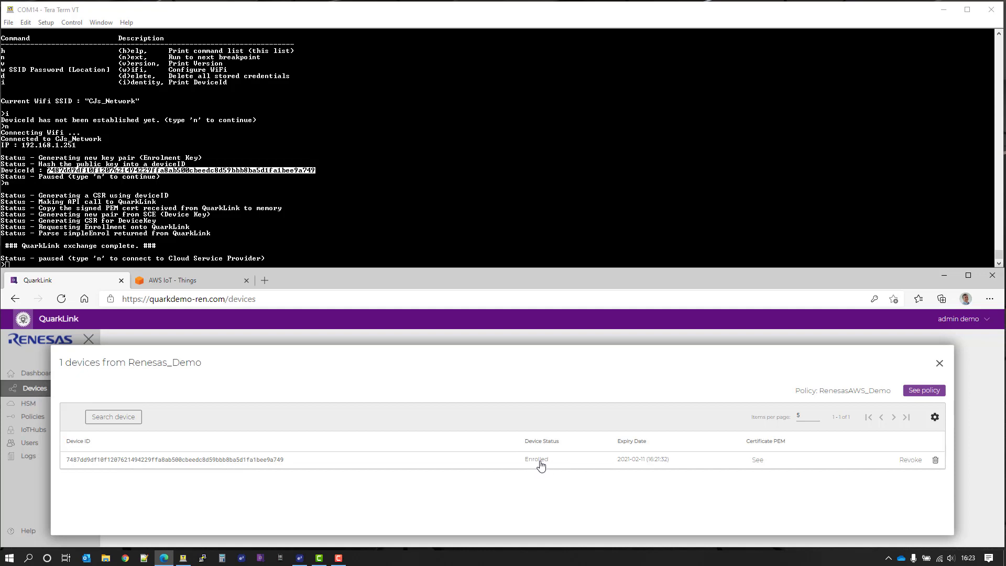
{"action": "left_click", "coordinate": [758, 461]}
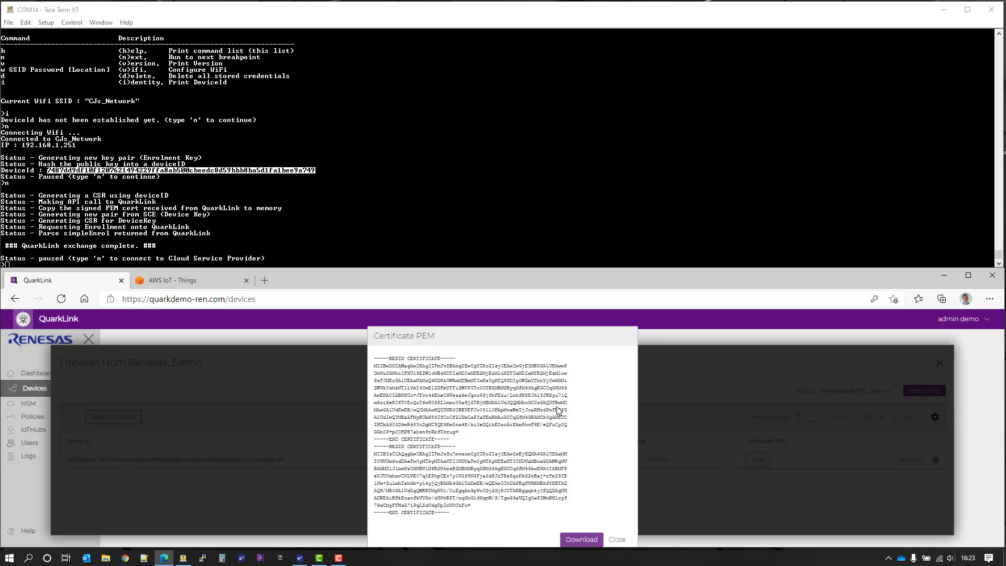
{"action": "left_click", "coordinate": [618, 539]}
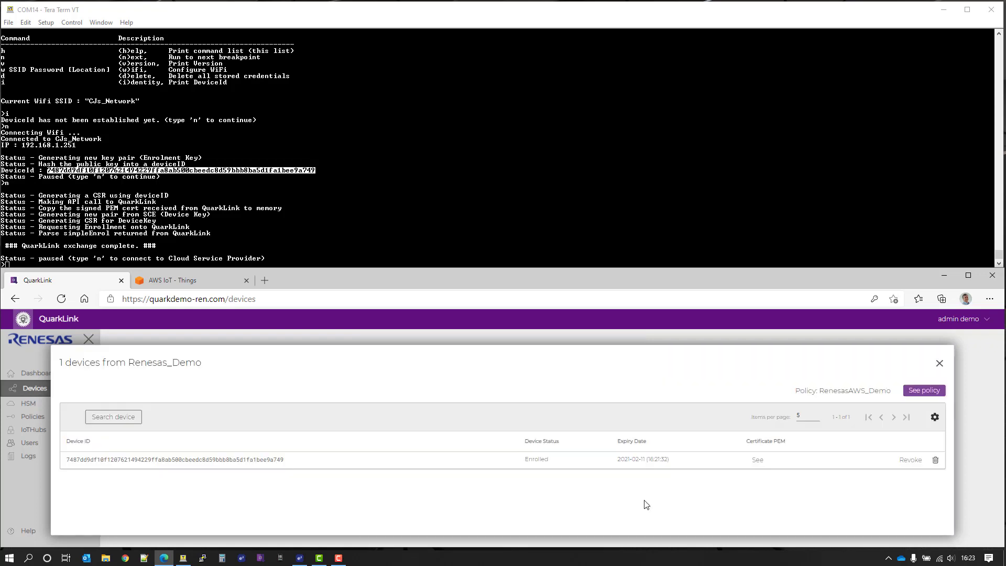
{"action": "left_click", "coordinate": [938, 364]}
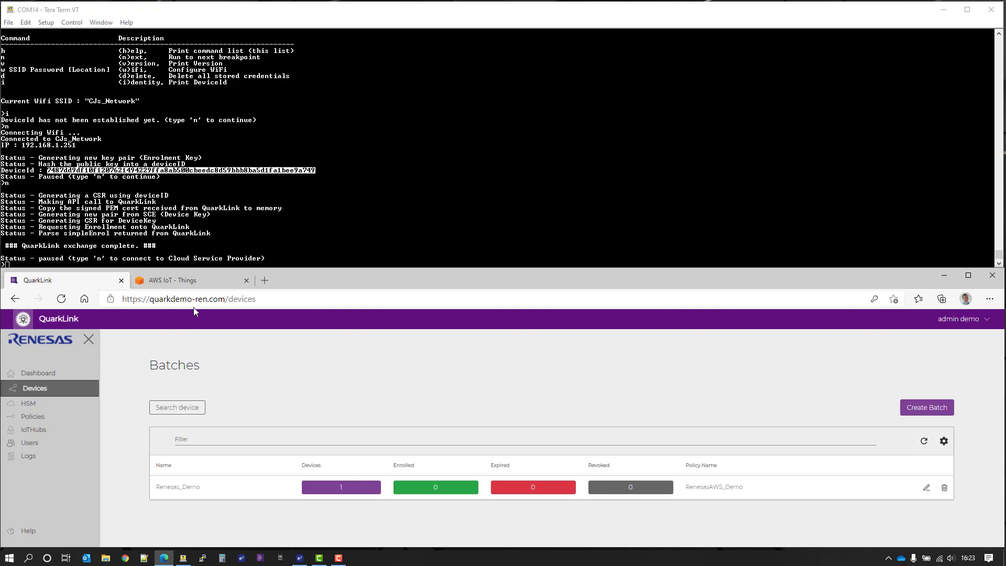
Search the AWS IoT Things list for the copied device ID
{"action": "left_click", "coordinate": [178, 282]}
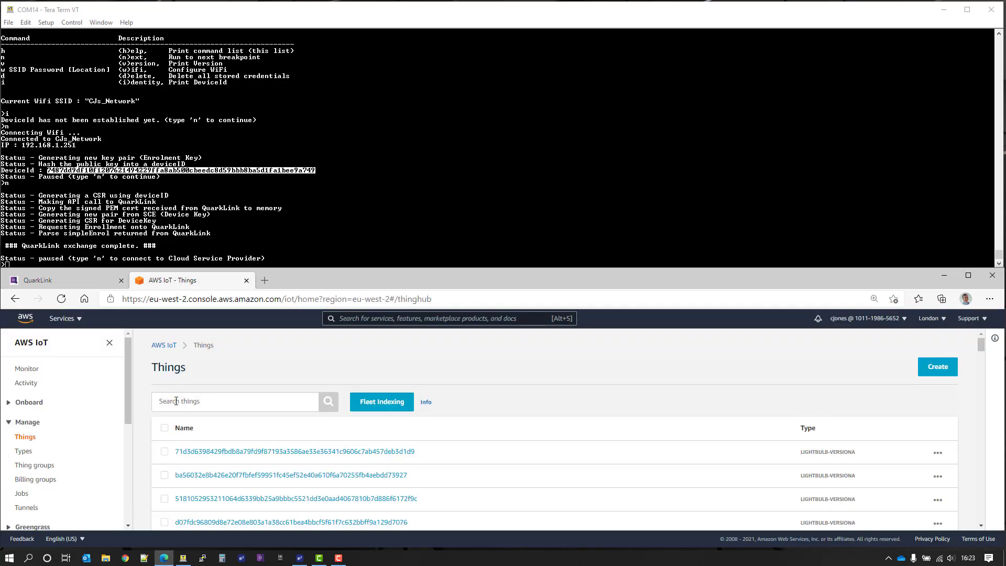
{"action": "key", "text": "ctrl+v"}
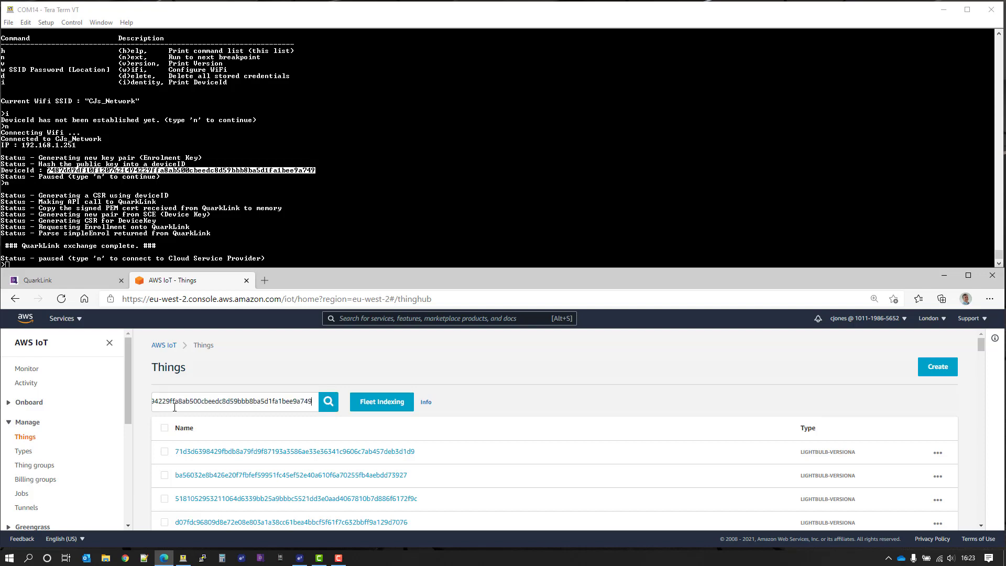
{"action": "left_click", "coordinate": [329, 402]}
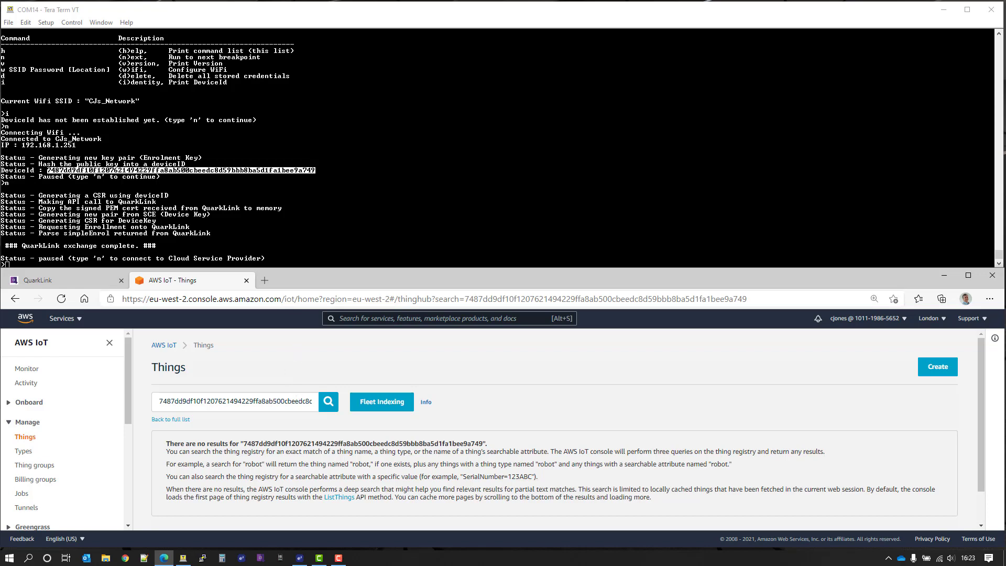
Switch to the Tera Term console and continue the firmware with command n to connect the device to the cloud service provider
{"action": "left_click", "coordinate": [220, 14]}
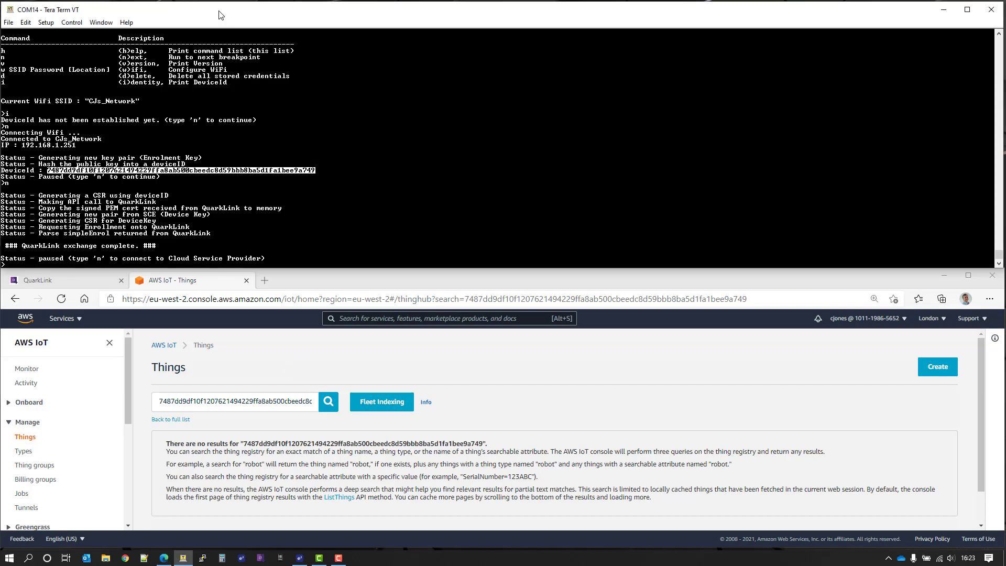
{"action": "type", "text": "n"}
{"action": "key", "text": "Return"}
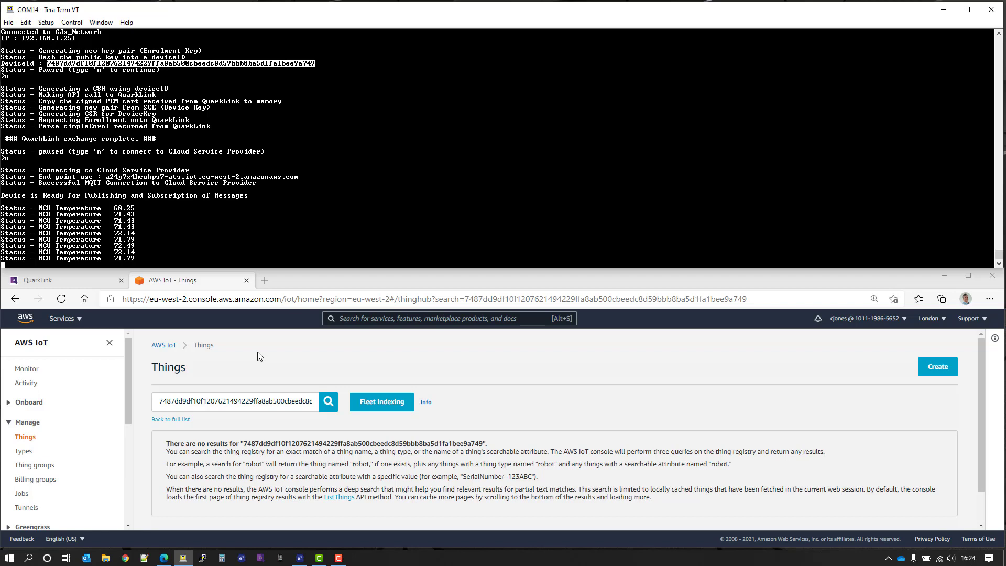
Repeat the AWS IoT Things search for the device ID, open the matching thing and view its security certificates
{"action": "left_click", "coordinate": [316, 401]}
{"action": "left_click", "coordinate": [327, 408]}
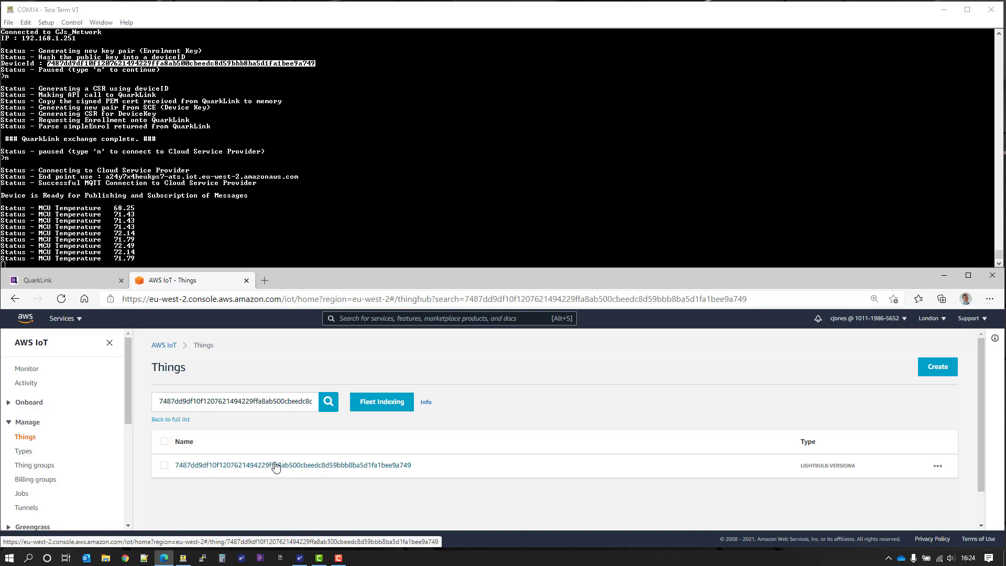
{"action": "left_click", "coordinate": [274, 466]}
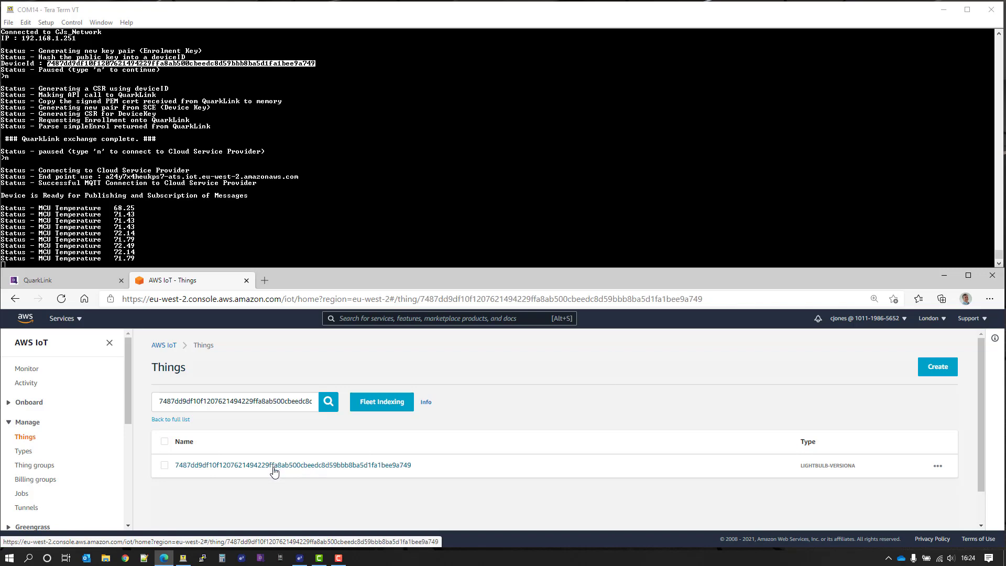
{"action": "left_click", "coordinate": [180, 454]}
{"action": "scroll", "coordinate": [741, 420], "scroll_direction": "down", "scroll_amount": 1}
{"action": "scroll", "coordinate": [404, 449], "scroll_direction": "up", "scroll_amount": 1}
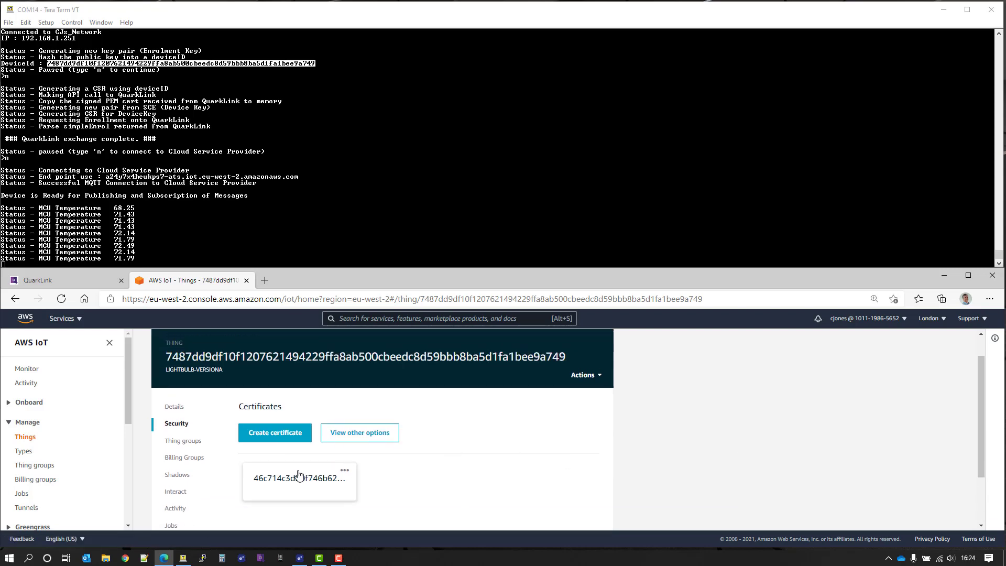
{"action": "scroll", "coordinate": [299, 474], "scroll_direction": "down", "scroll_amount": 1}
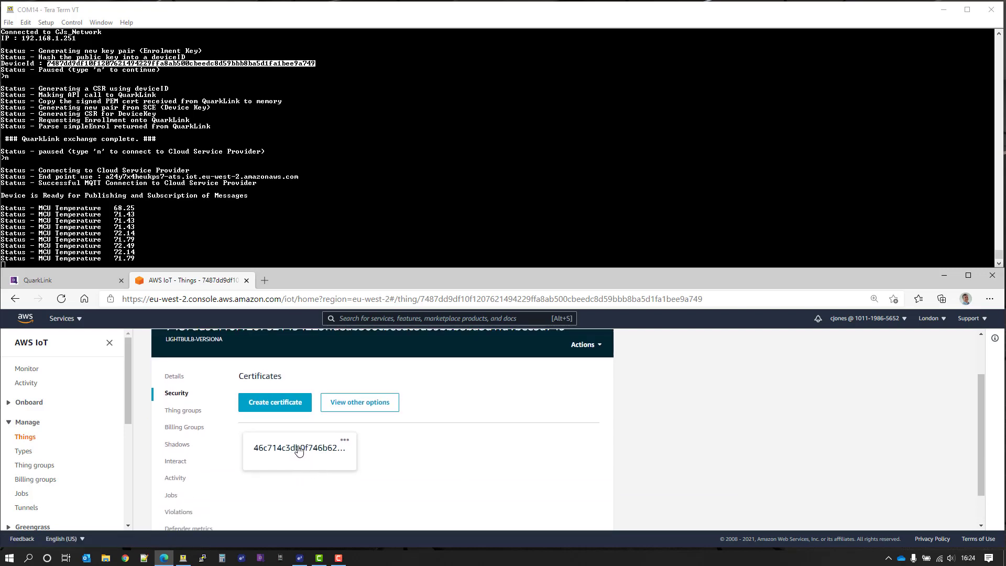
Open the thing's certificate and check its issuer, subject and create date, comparing the latter with the computer's current date and time
{"action": "left_click", "coordinate": [299, 449]}
{"action": "scroll", "coordinate": [602, 430], "scroll_direction": "down", "scroll_amount": 3}
{"action": "double_click", "coordinate": [283, 420]}
{"action": "left_click_drag", "start_coordinate": [283, 436], "coordinate": [365, 438]}
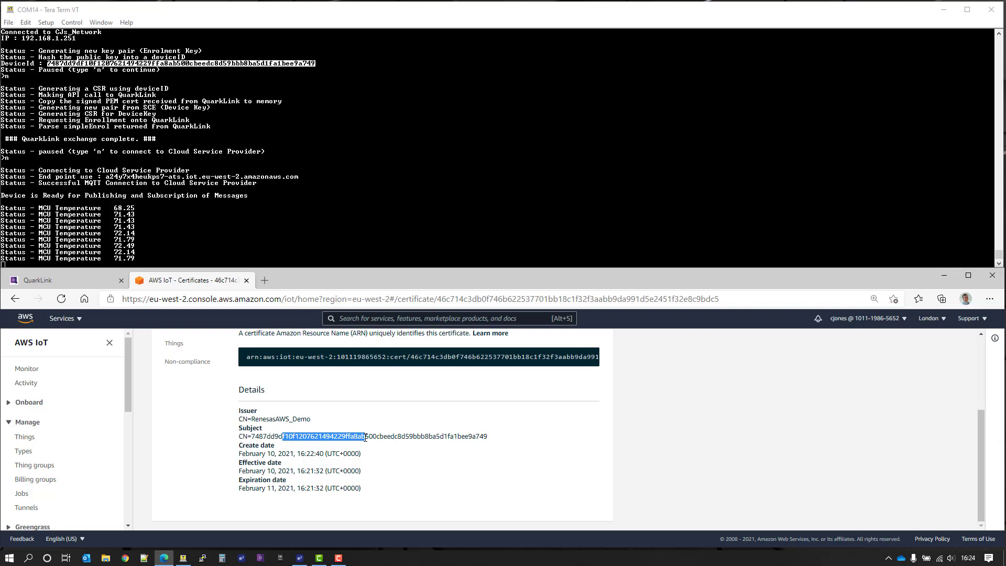
{"action": "left_click", "coordinate": [298, 456]}
{"action": "left_click_drag", "start_coordinate": [298, 454], "coordinate": [320, 453]}
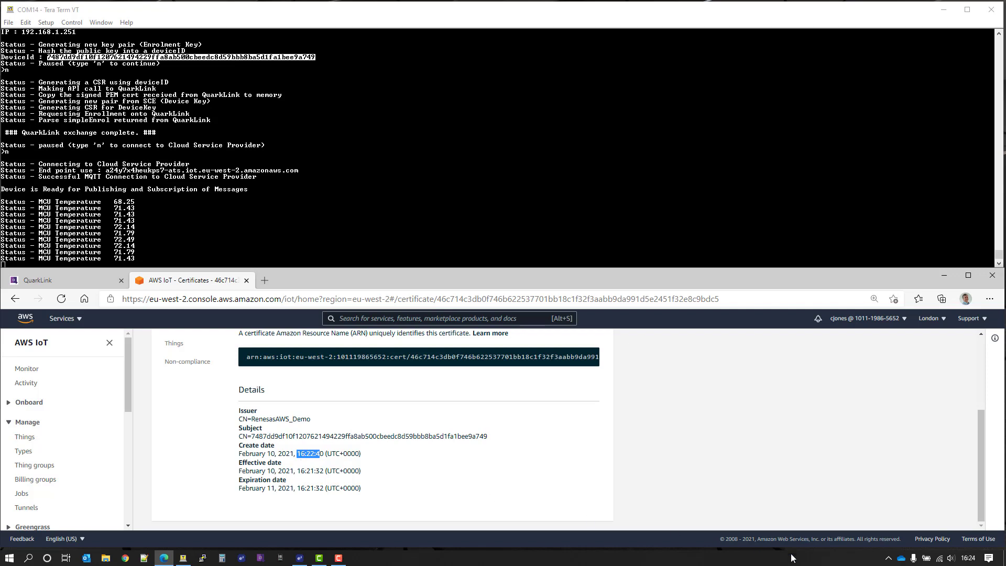
{"action": "mouse_move", "coordinate": [972, 560]}
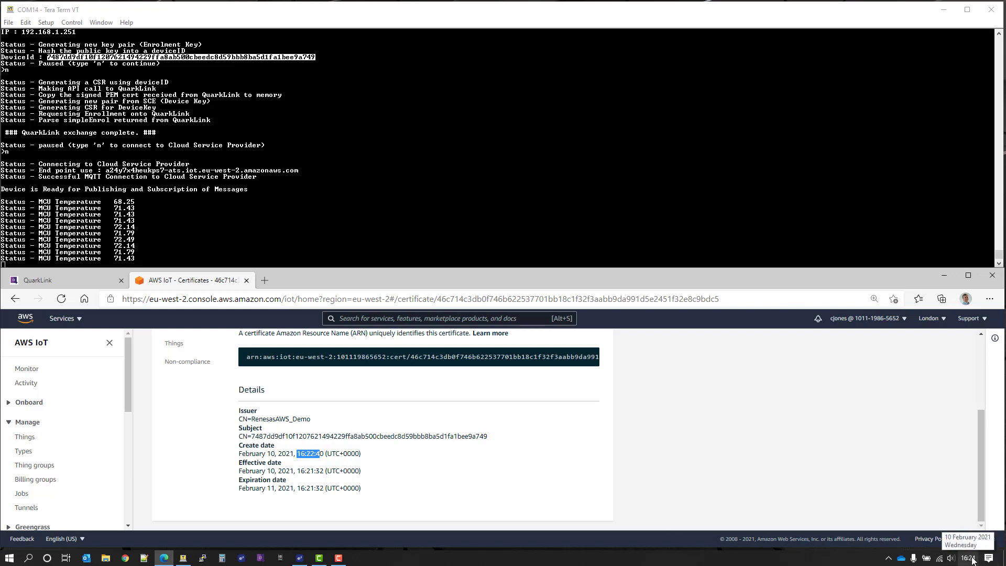
Subscribe the AWS IoT MQTT test client to the topic aws/topic/ followed by the copied device ID and /temperature
{"action": "scroll", "coordinate": [64, 449], "scroll_direction": "down", "scroll_amount": 5}
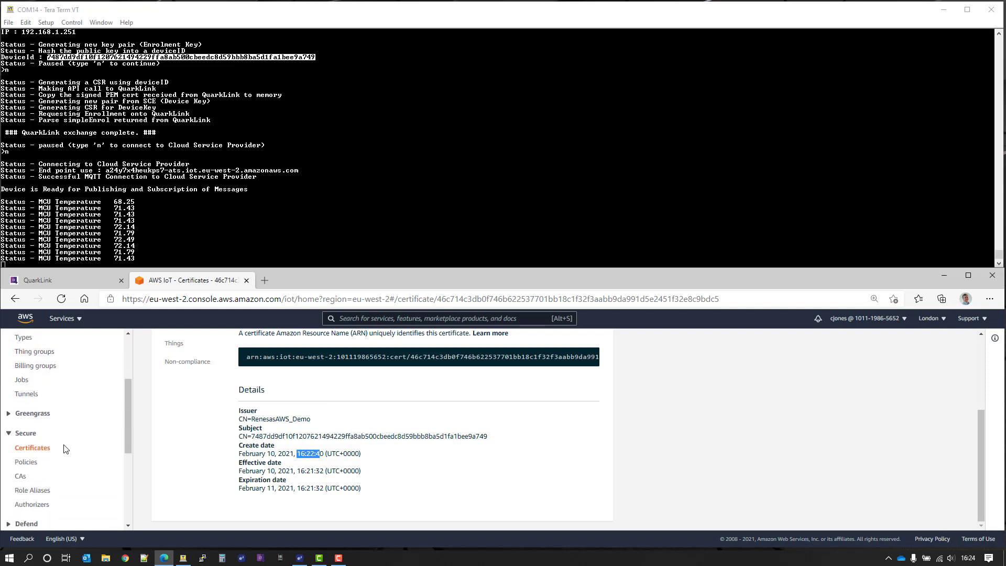
{"action": "left_click", "coordinate": [21, 466]}
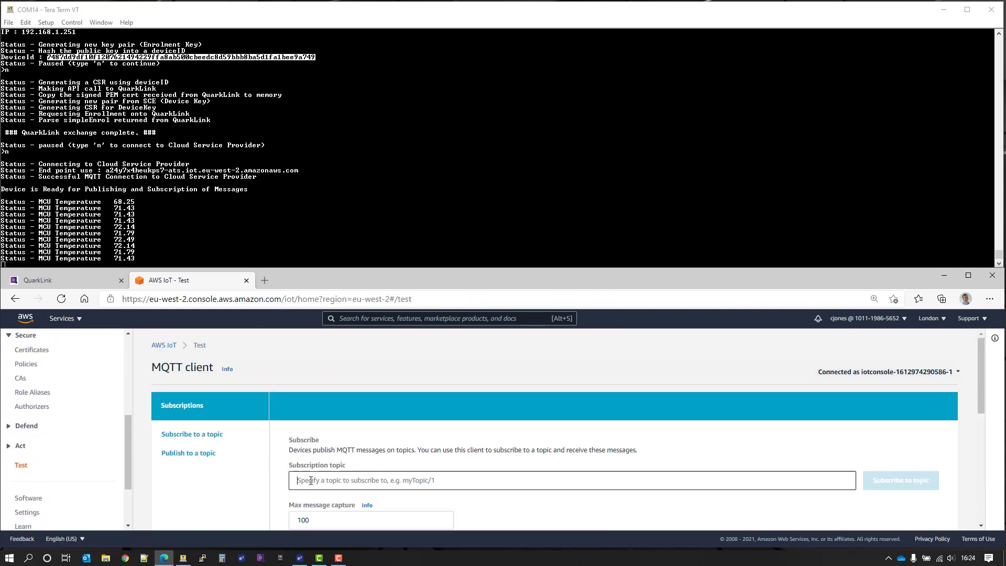
{"action": "left_click", "coordinate": [311, 481]}
{"action": "left_click", "coordinate": [317, 373]}
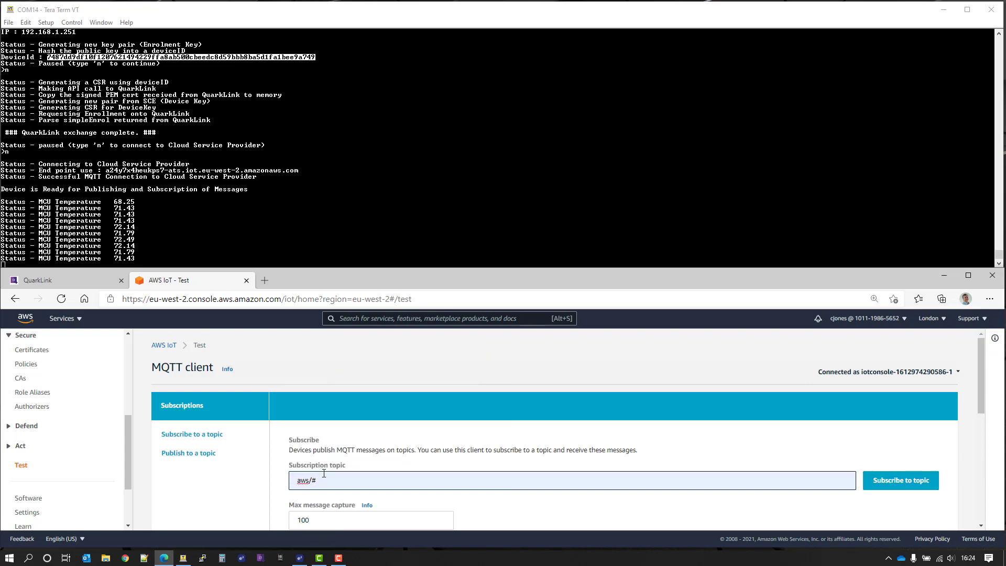
{"action": "key", "text": "BackSpace"}
{"action": "type", "text": "topic/"}
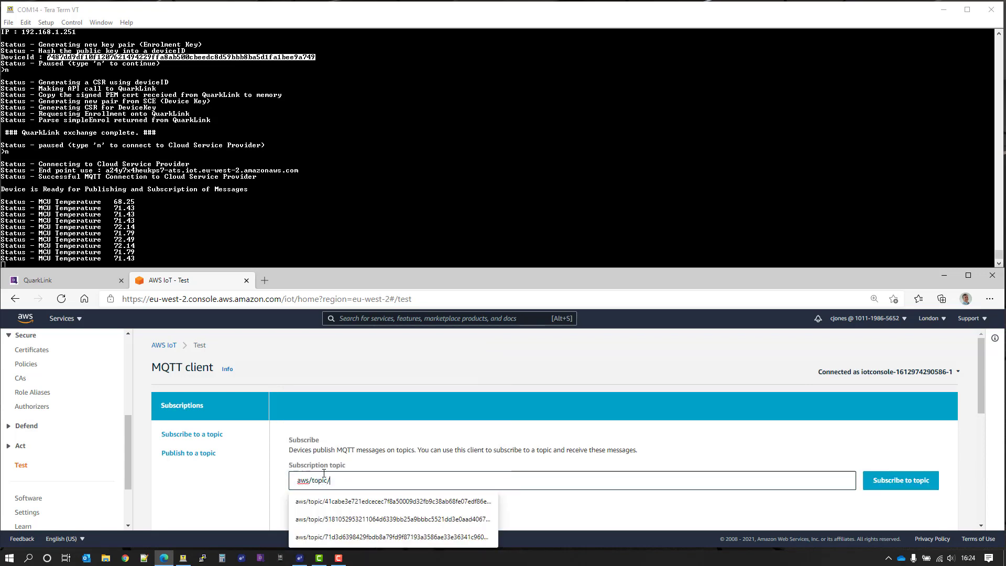
{"action": "key", "text": "ctrl+v"}
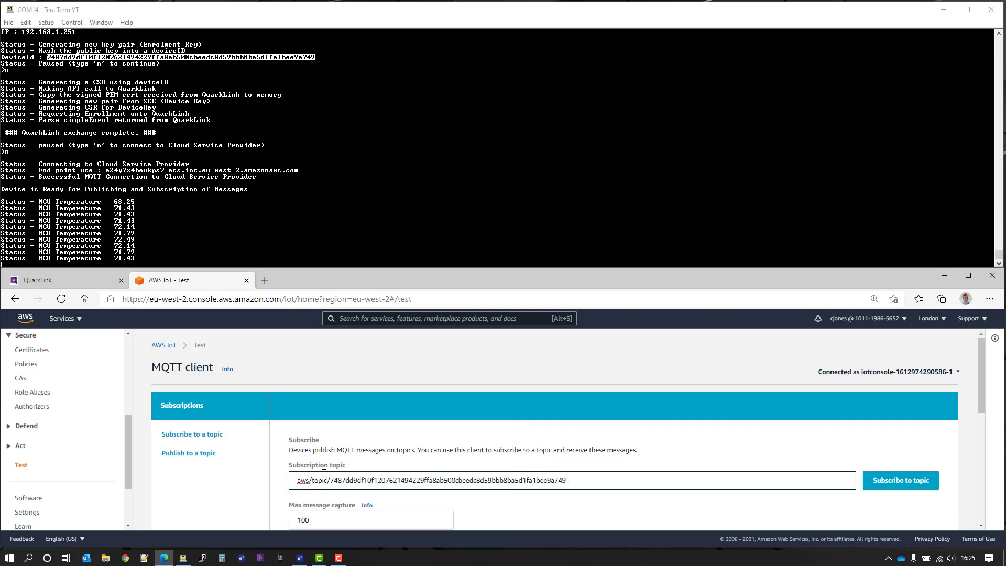
{"action": "type", "text": "/temper"}
{"action": "type", "text": "ure"}
{"action": "left_click", "coordinate": [906, 481]}
Examine the temperature value in the message received on the subscribed topic
{"action": "scroll", "coordinate": [734, 439], "scroll_direction": "down", "scroll_amount": 3}
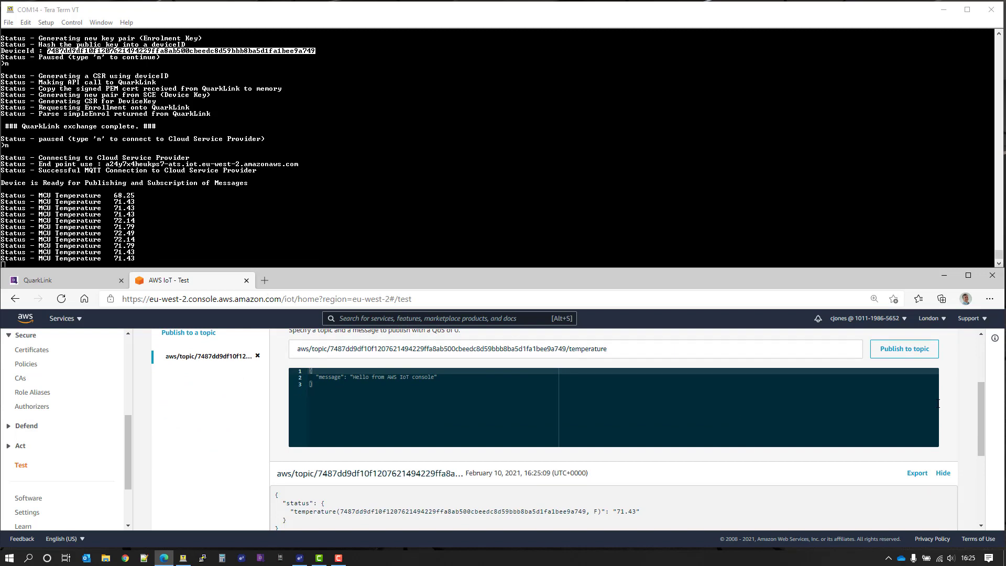
{"action": "left_click_drag", "start_coordinate": [979, 403], "coordinate": [982, 419]}
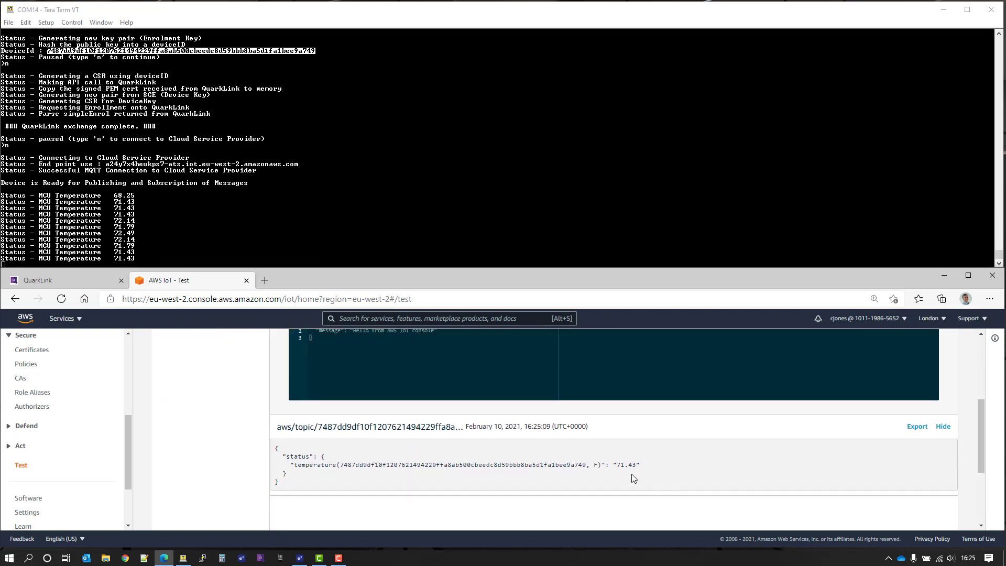
{"action": "left_click_drag", "start_coordinate": [618, 465], "coordinate": [634, 466]}
{"action": "left_click", "coordinate": [681, 462]}
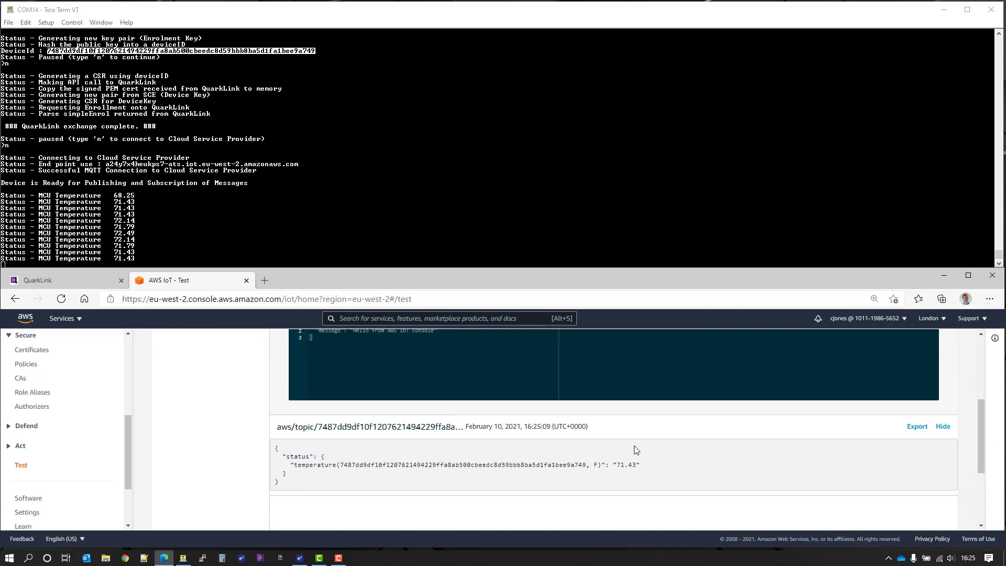
Switch to QuarkLink, revoke the device in the Renesas_Demo batch, and close the batch's device list
{"action": "left_click", "coordinate": [72, 285]}
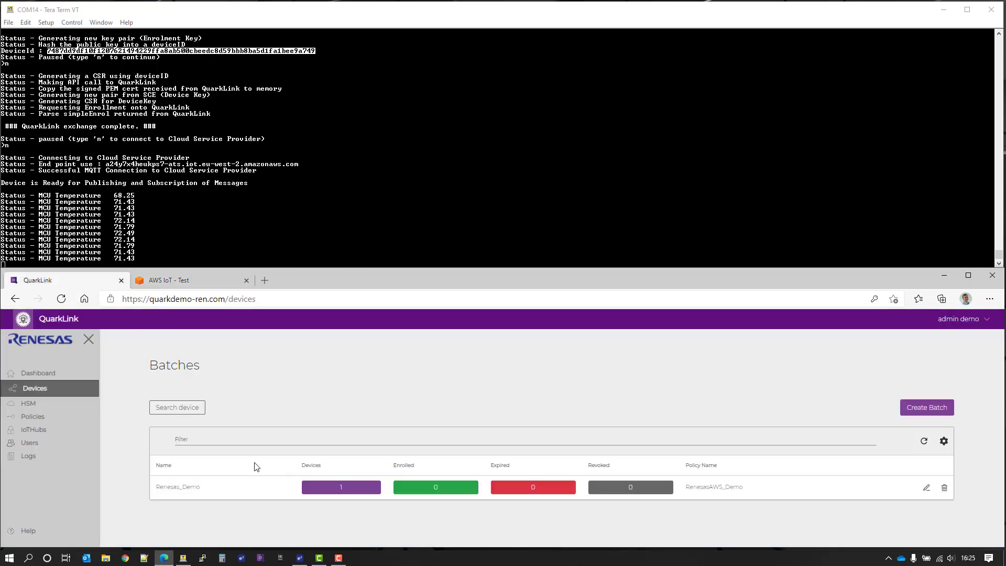
{"action": "left_click", "coordinate": [314, 493]}
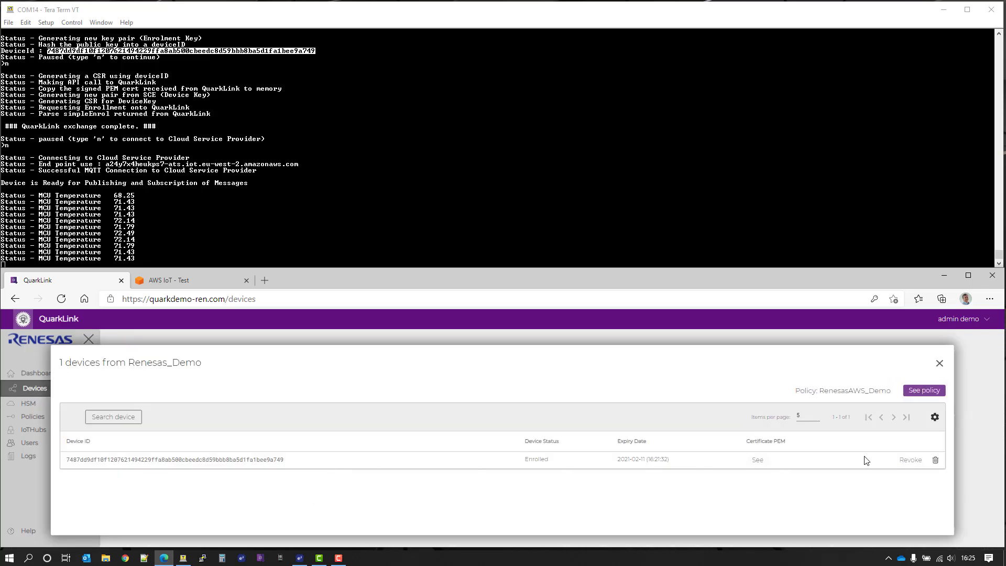
{"action": "left_click", "coordinate": [912, 464]}
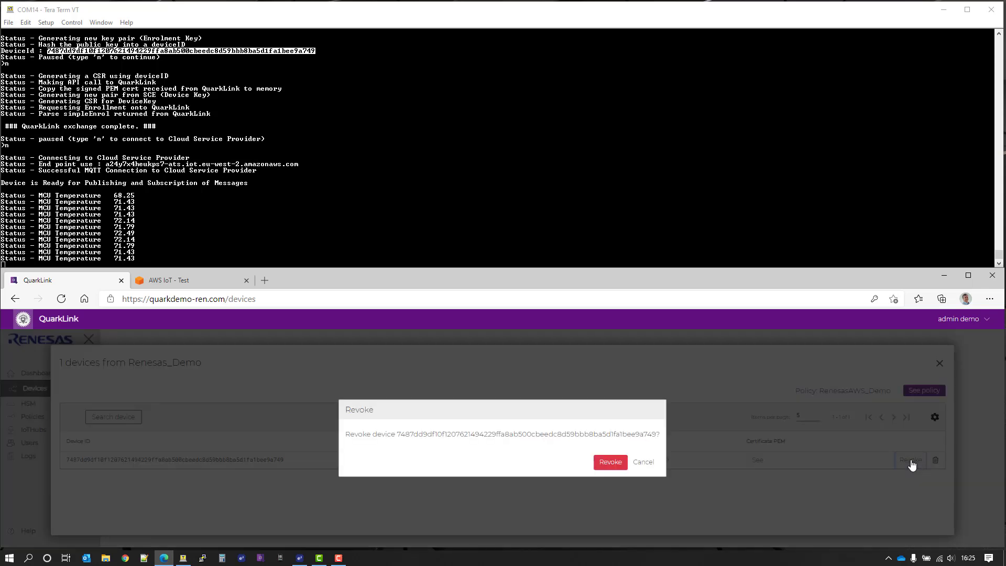
{"action": "left_click", "coordinate": [608, 464]}
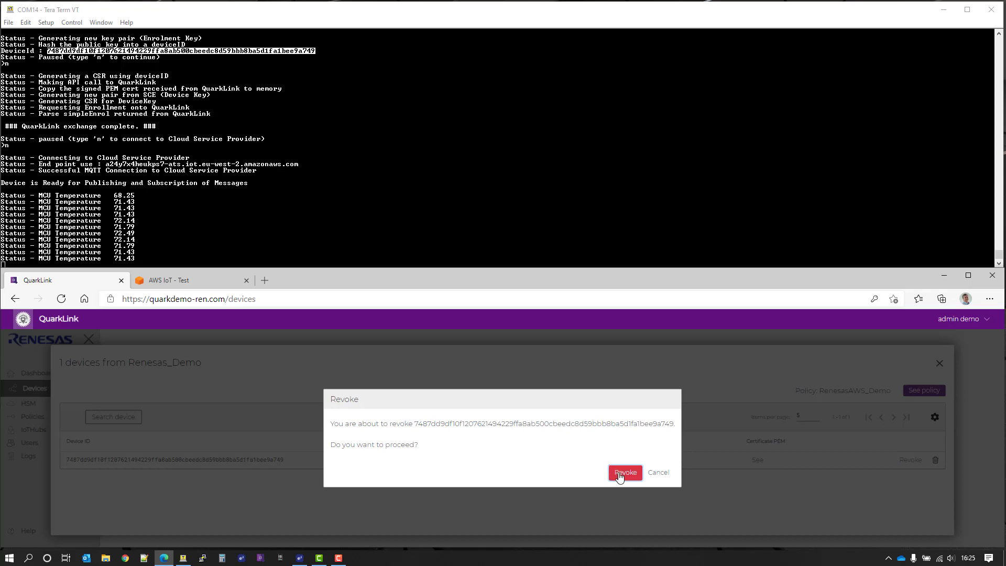
{"action": "left_click", "coordinate": [622, 470]}
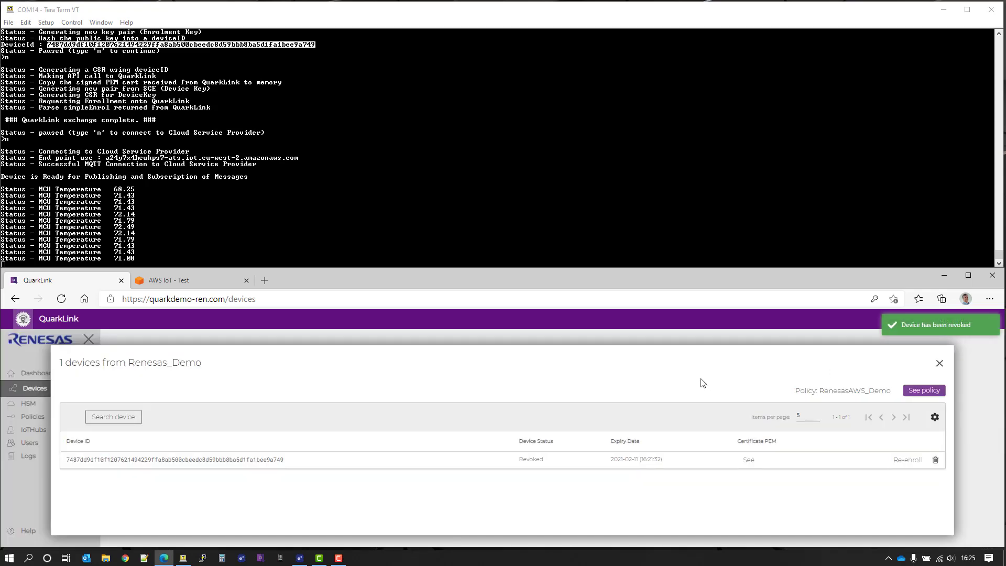
{"action": "left_click", "coordinate": [939, 366]}
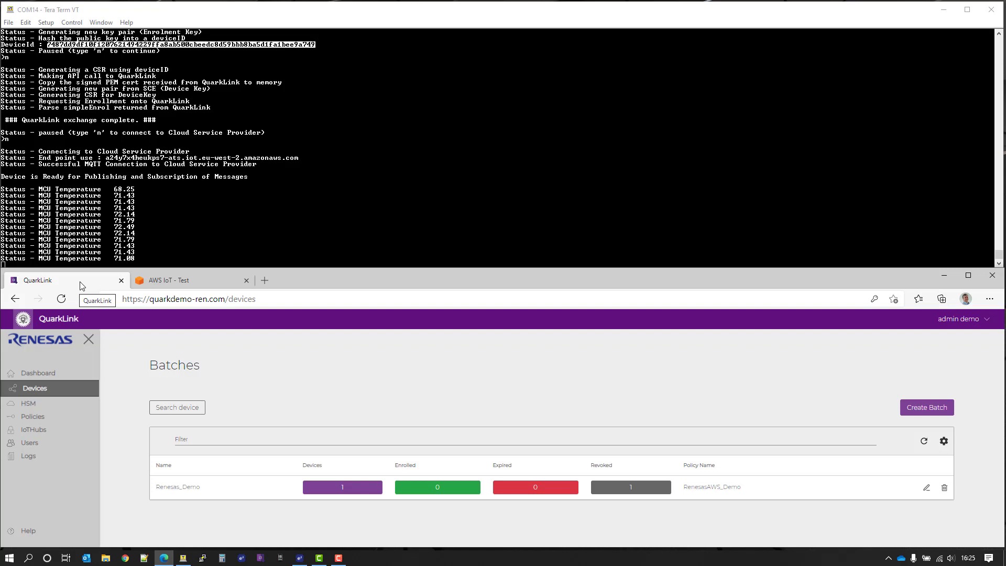
Switch to the Tera Term console
{"action": "left_click", "coordinate": [228, 12]}
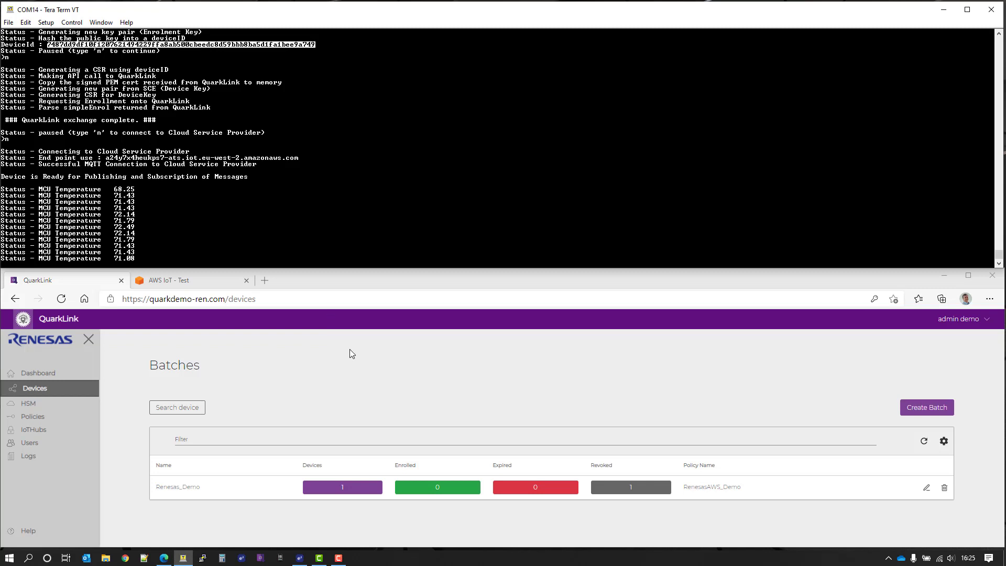